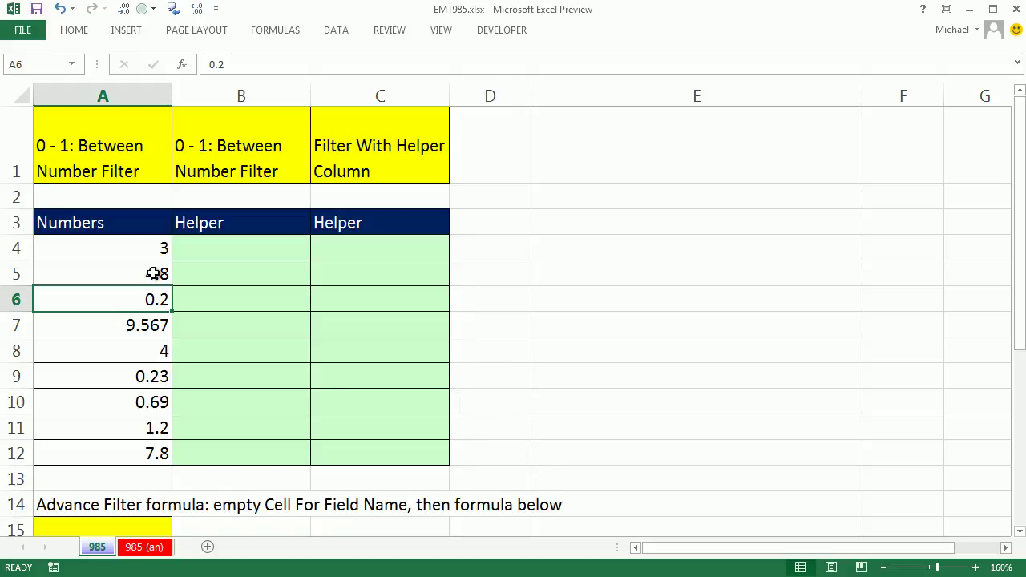
Select the Numbers values 0.2, 0.23, 0.69, 3 and 9.567 and the Helper headings
left_click_drag(126, 233, 98, 459)
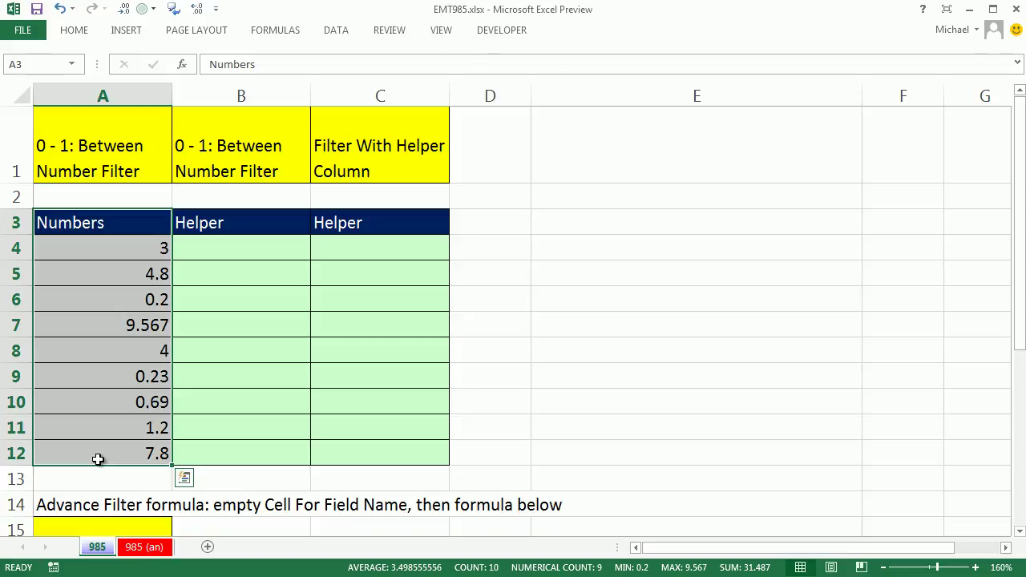
left_click(149, 299)
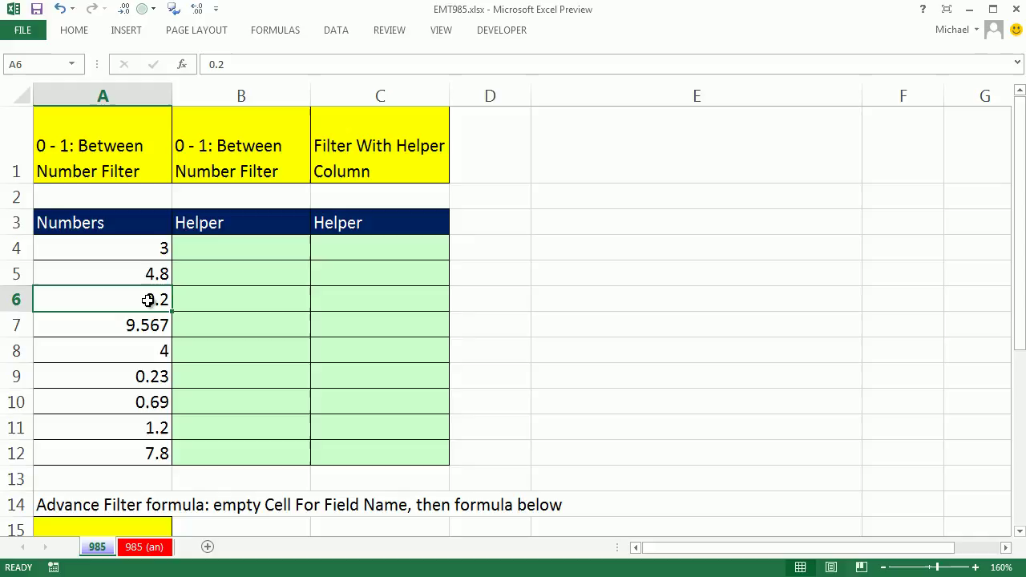
left_click(132, 376, "ctrl")
left_click(130, 403, "ctrl")
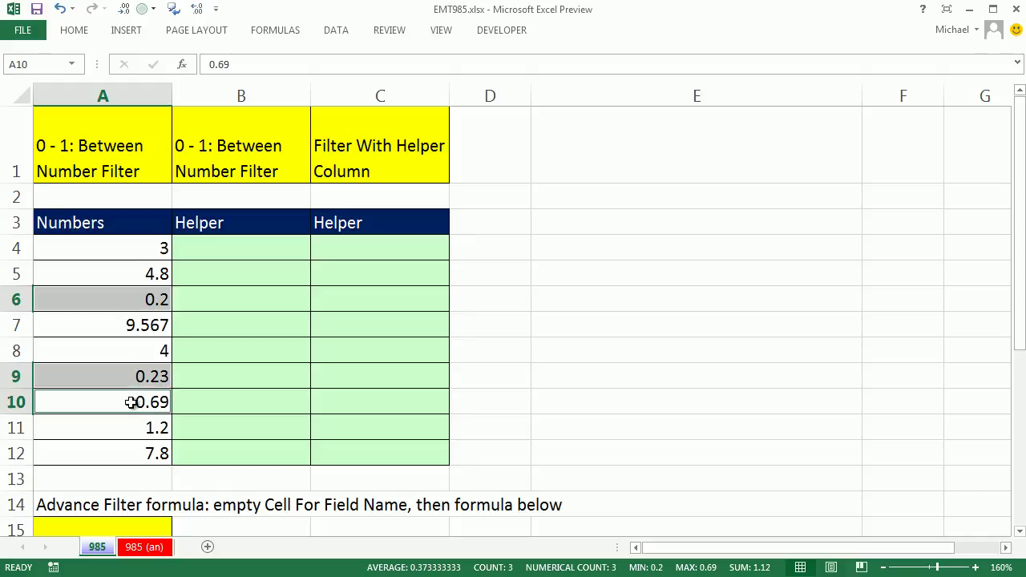
left_click(87, 253)
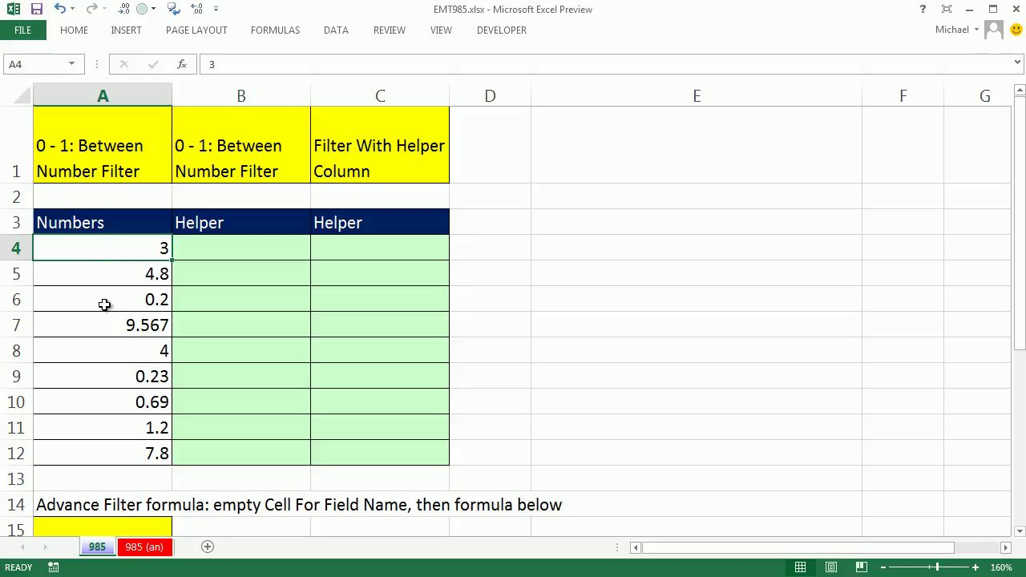
left_click(207, 226)
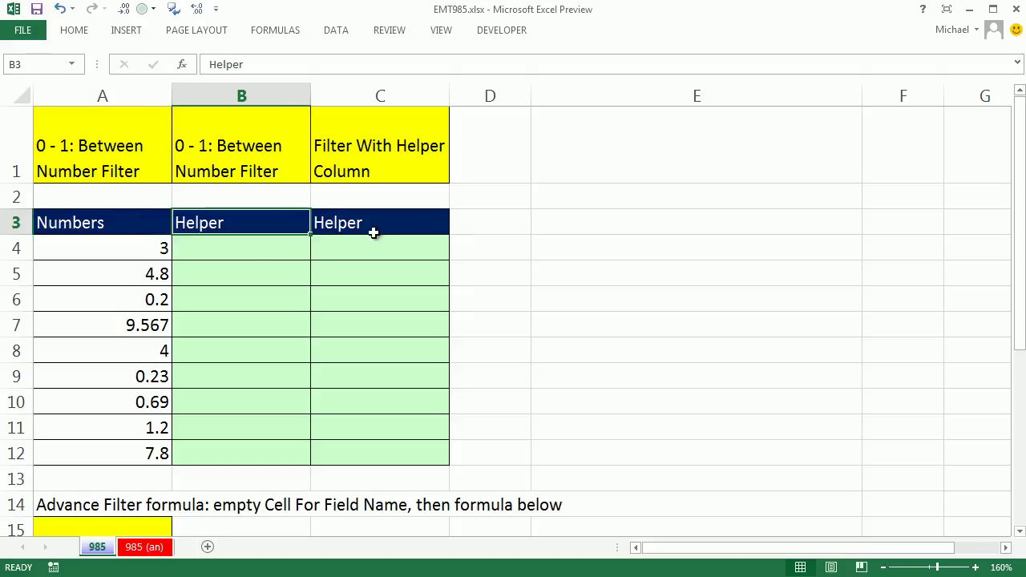
left_click(373, 234)
left_click(110, 321)
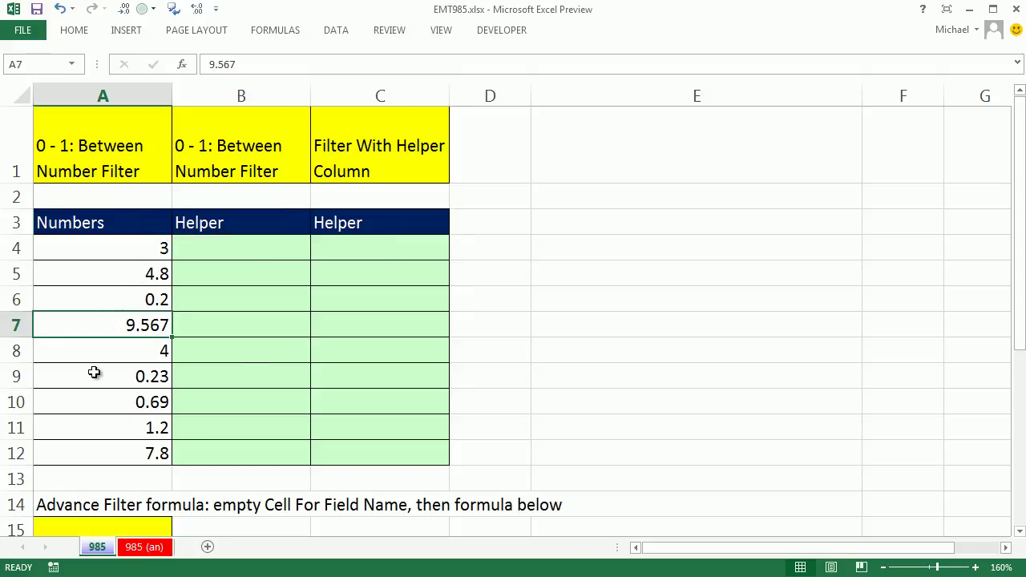
left_click(247, 228)
left_click(412, 224)
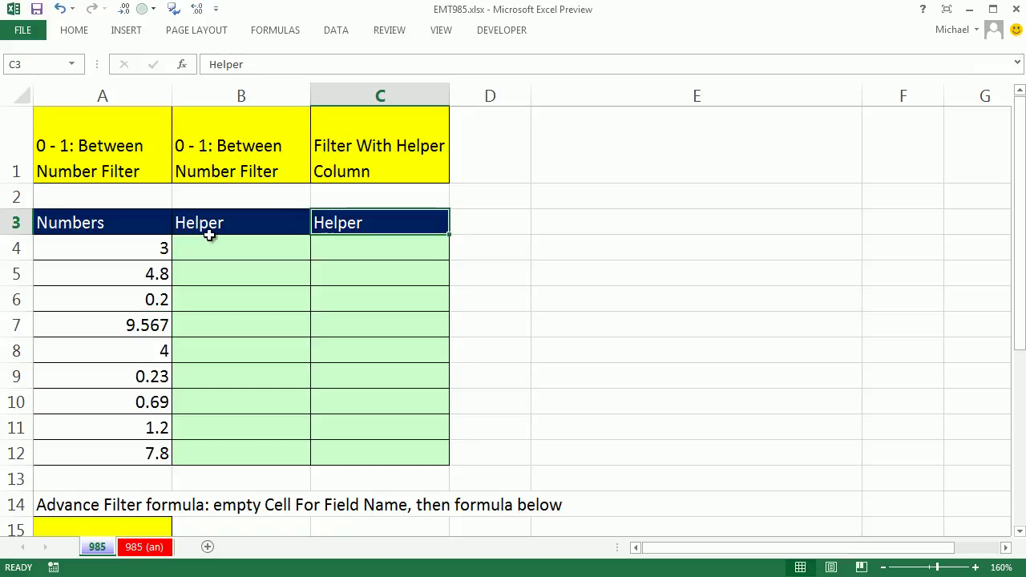
Turn on AutoFilter and start a Between number filter on the Numbers column
left_click(336, 33)
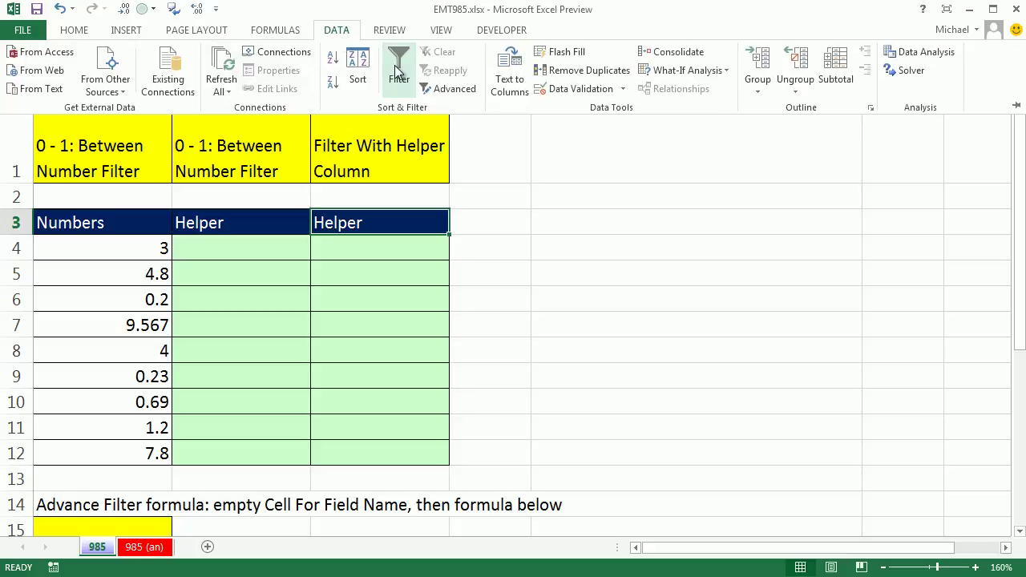
key("Escape")
left_click(129, 286)
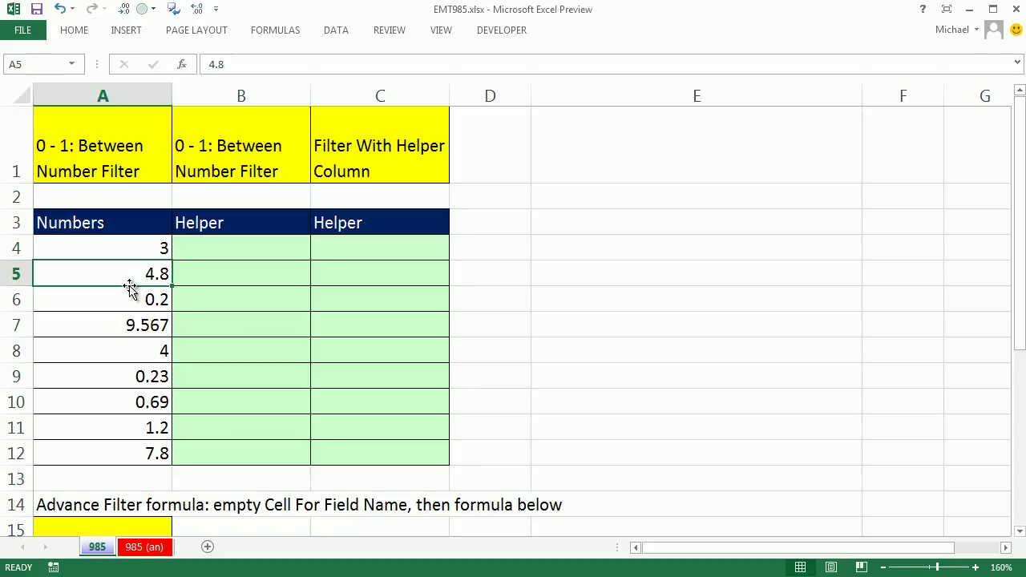
key("ctrl+shift+l")
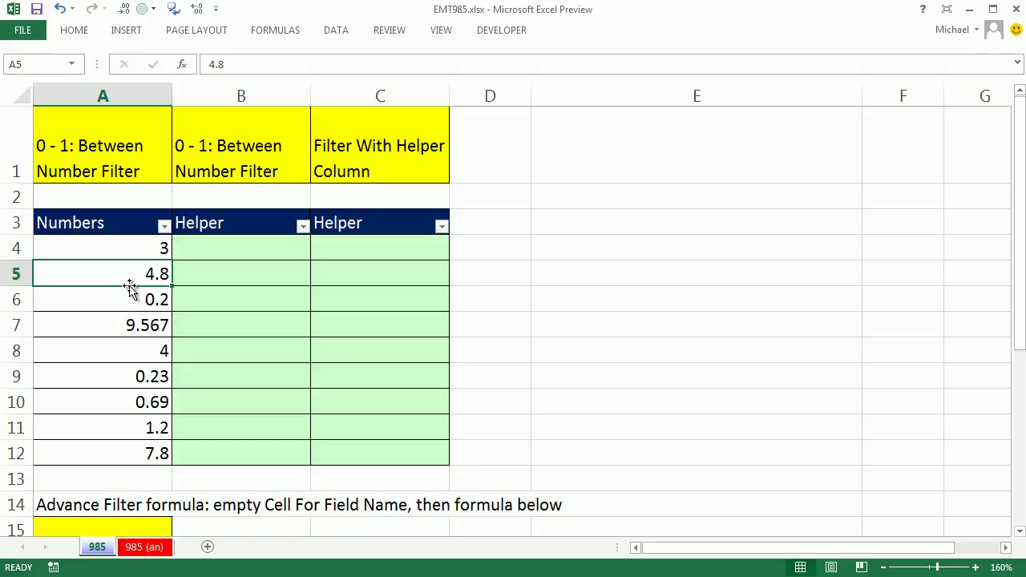
left_click(163, 226)
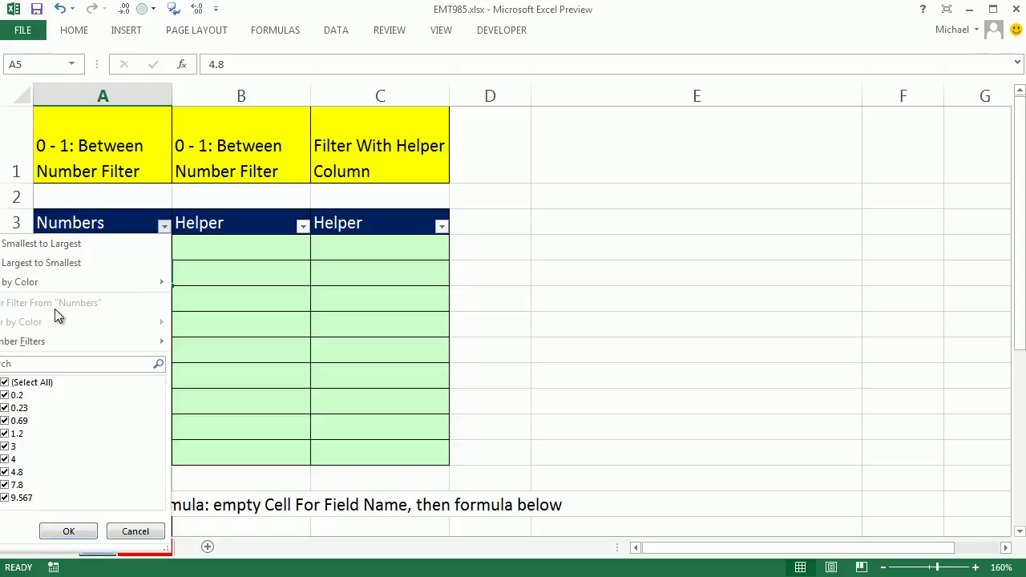
mouse_move(54, 336)
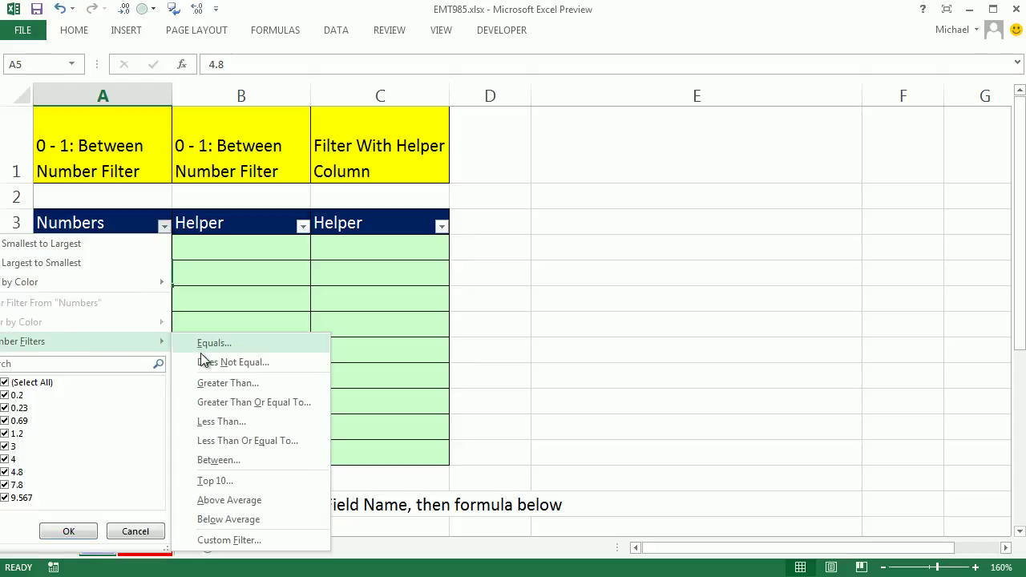
left_click(239, 460)
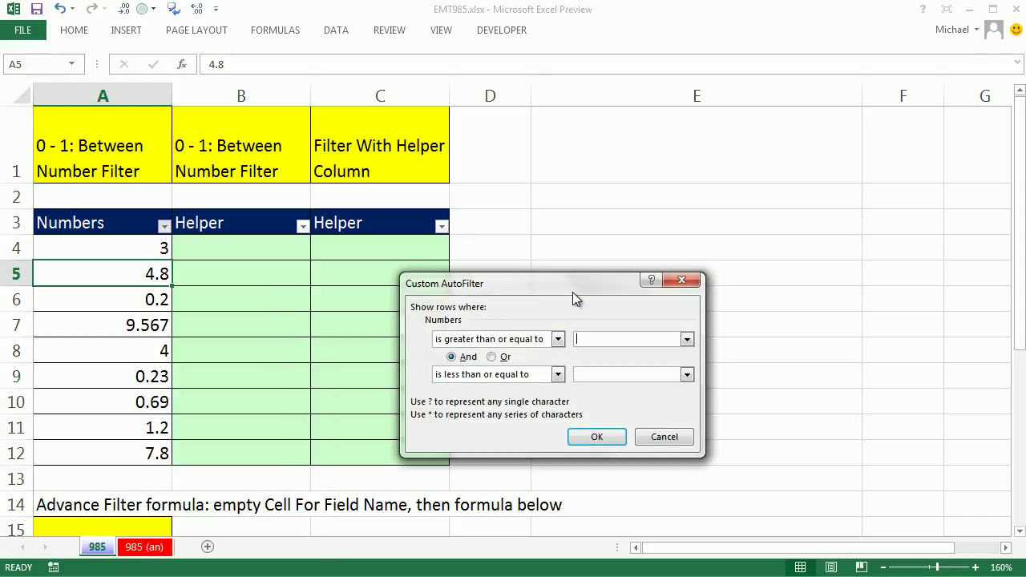
Set the range to greater than 0 and less than 1, and apply it
left_click_drag(567, 284, 465, 161)
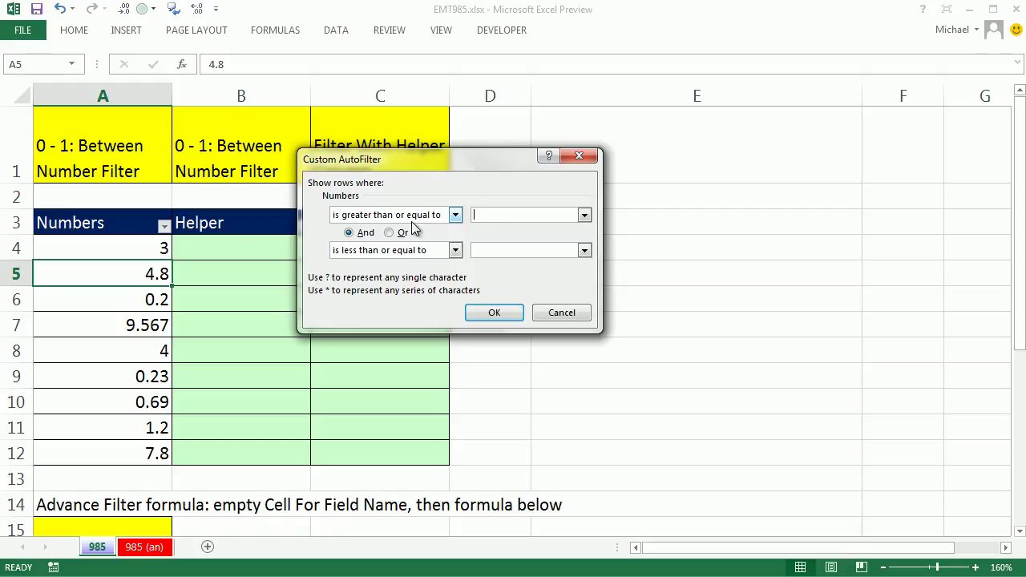
left_click(499, 254)
type("1")
left_click(456, 251)
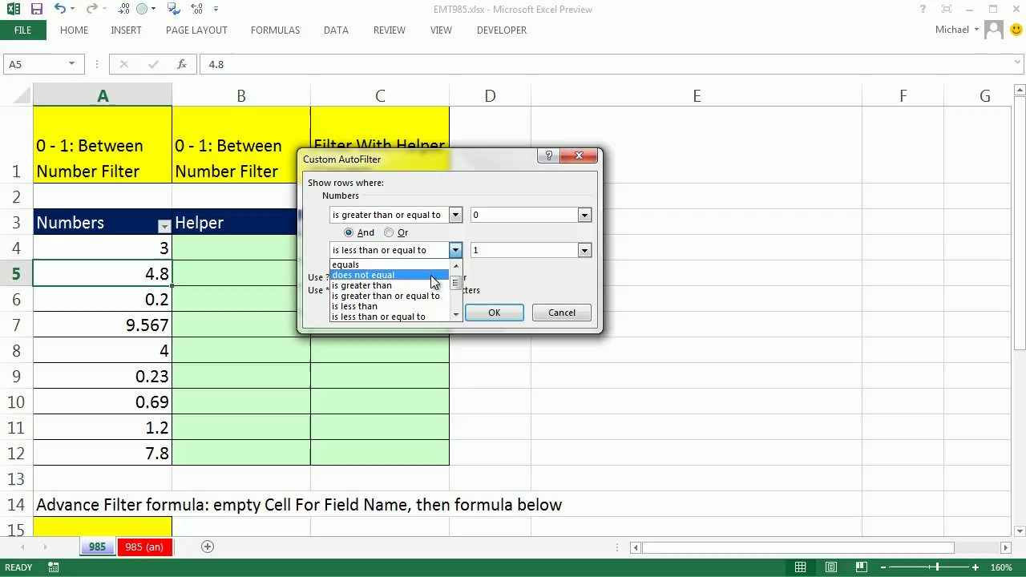
left_click(420, 306)
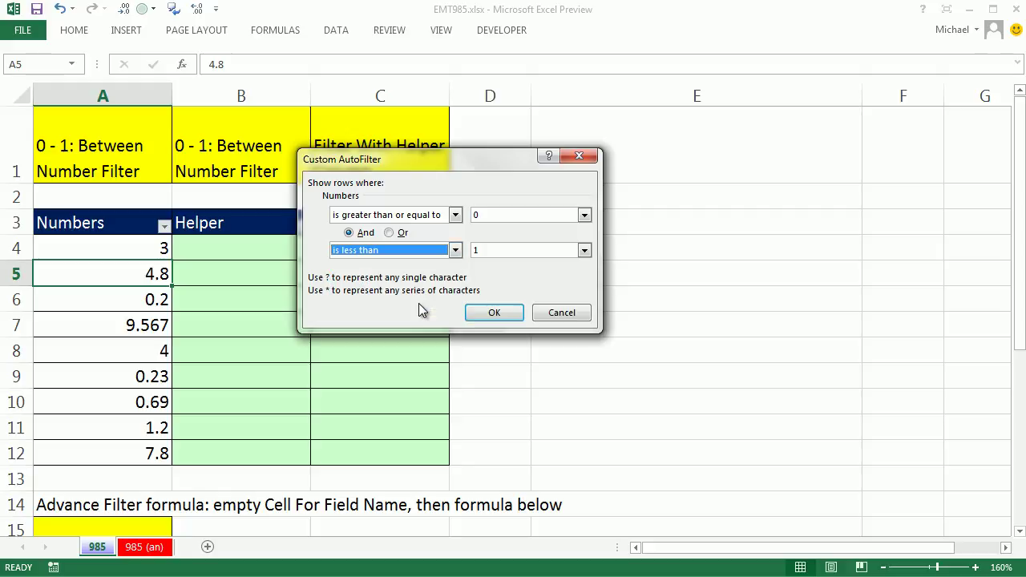
left_click(456, 215)
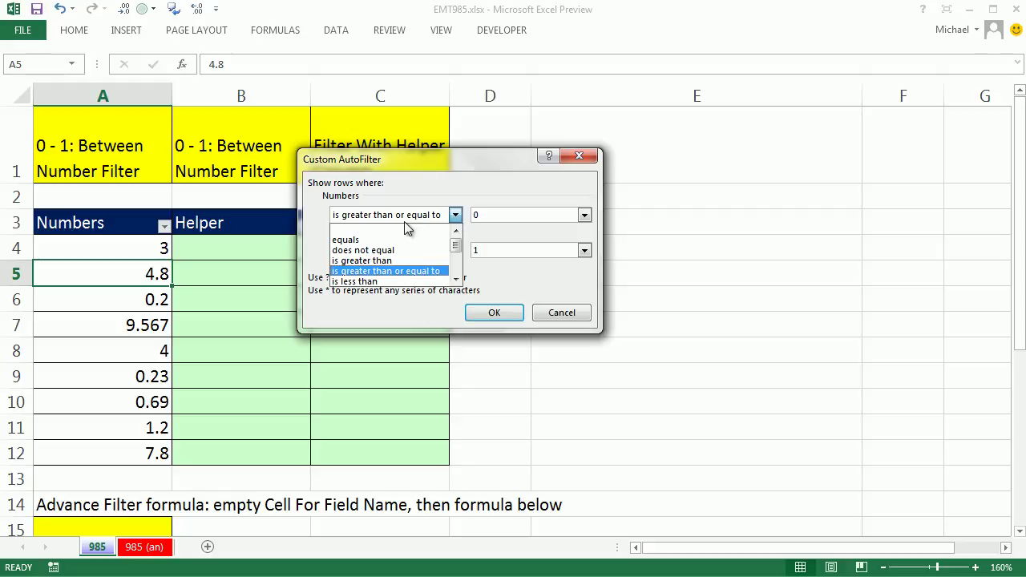
left_click(381, 262)
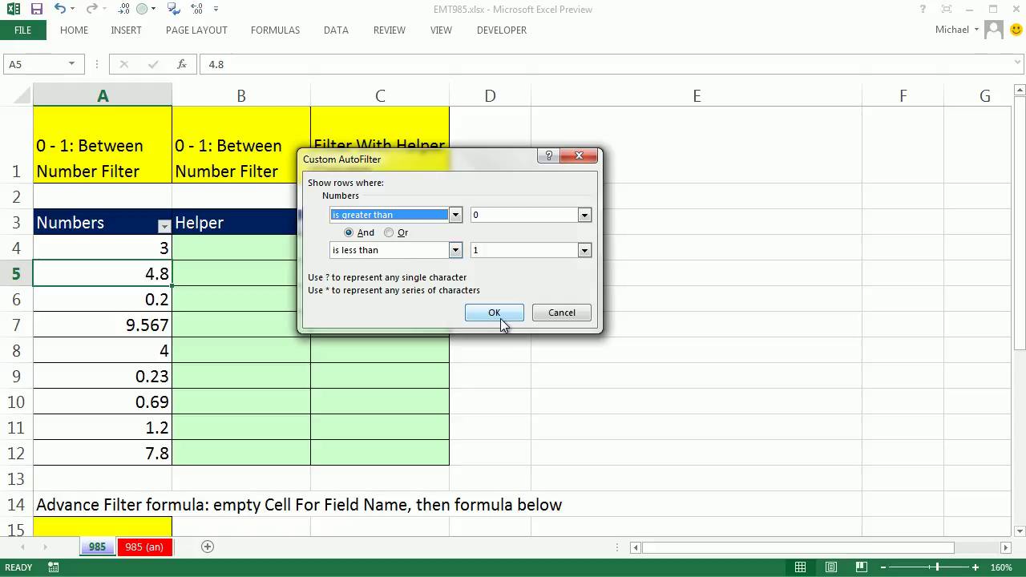
left_click(494, 314)
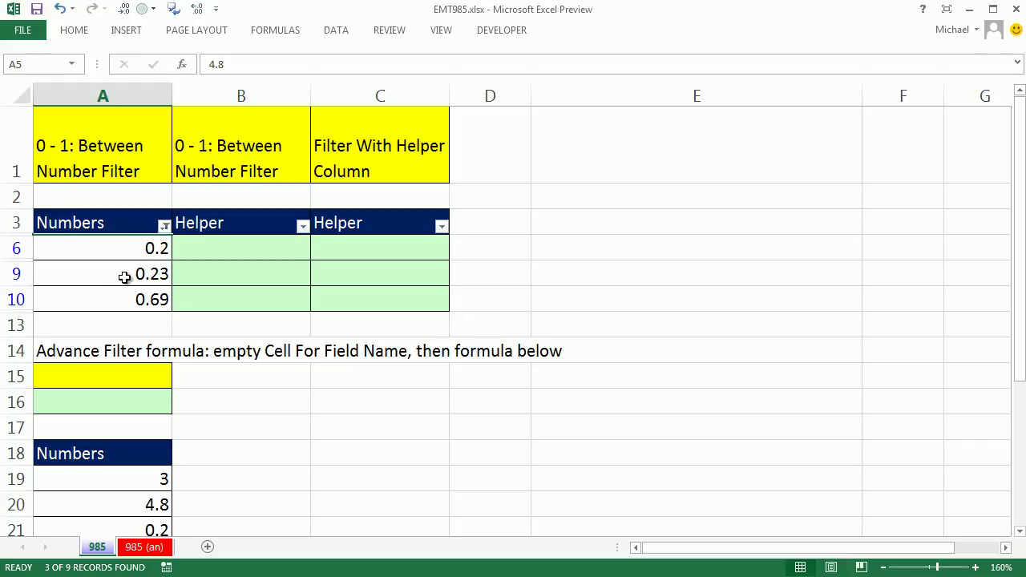
Clear the filter from the Numbers column so all nine values show
left_click(164, 226)
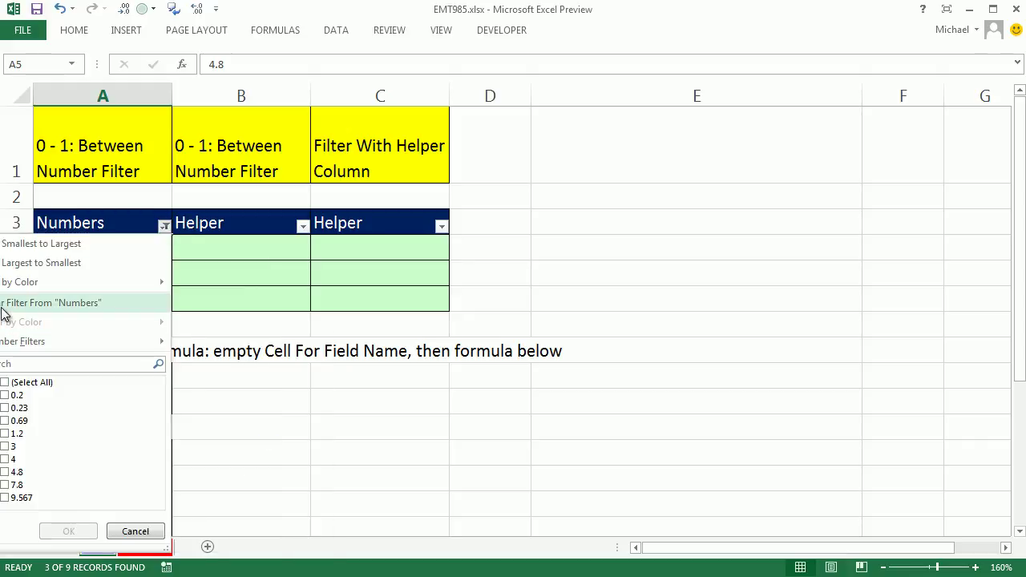
left_click(28, 303)
left_click(254, 256)
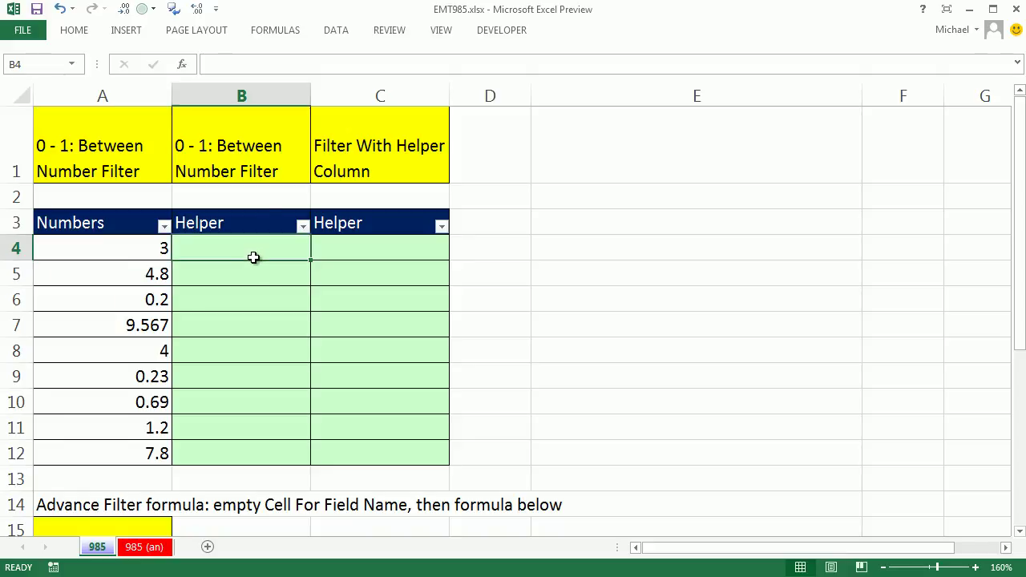
left_click(141, 277)
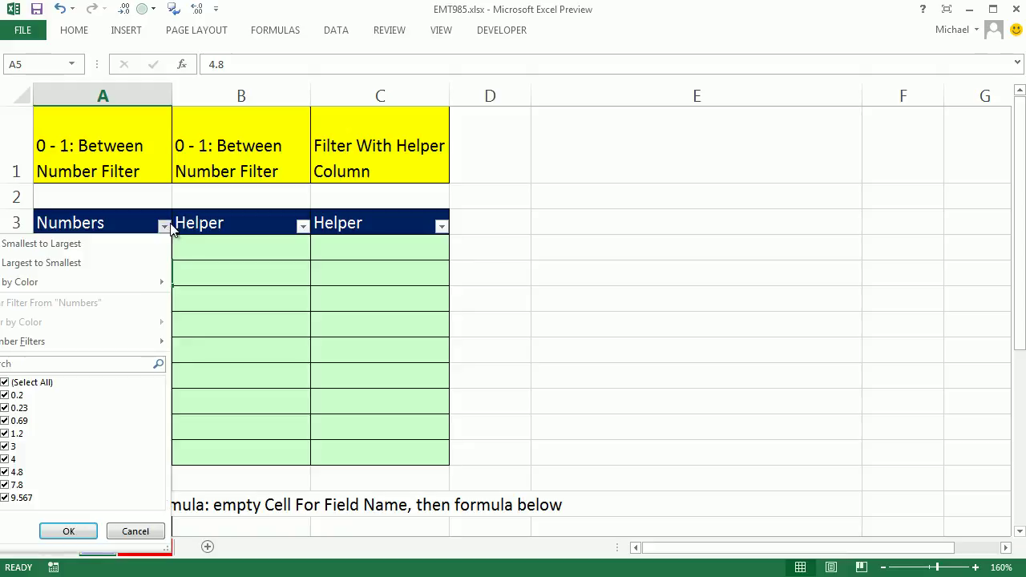
Review the Numbers filter options, then select the values 3, 4, 9.567 and 0.2
left_click(163, 225)
mouse_move(118, 345)
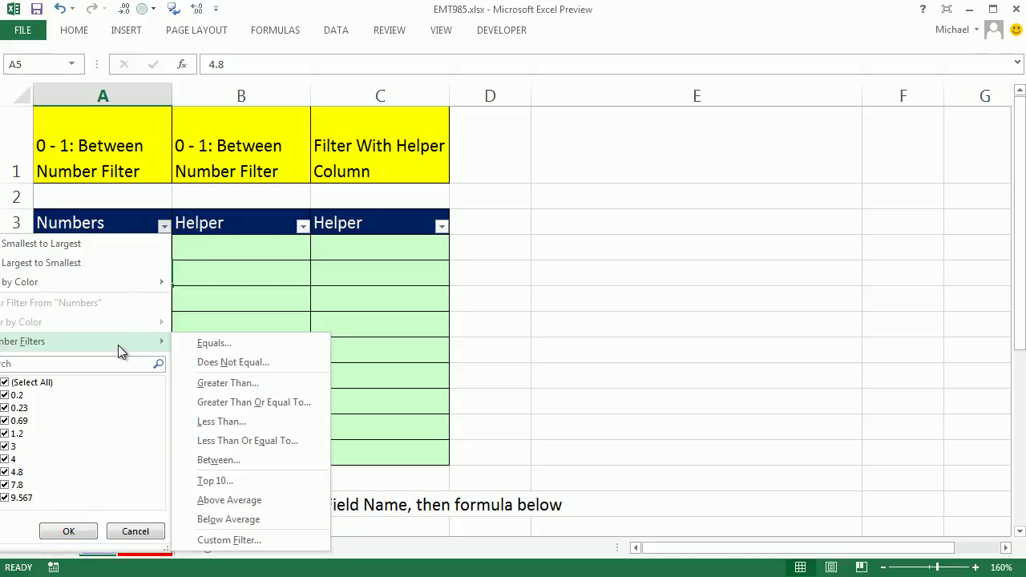
key("Escape")
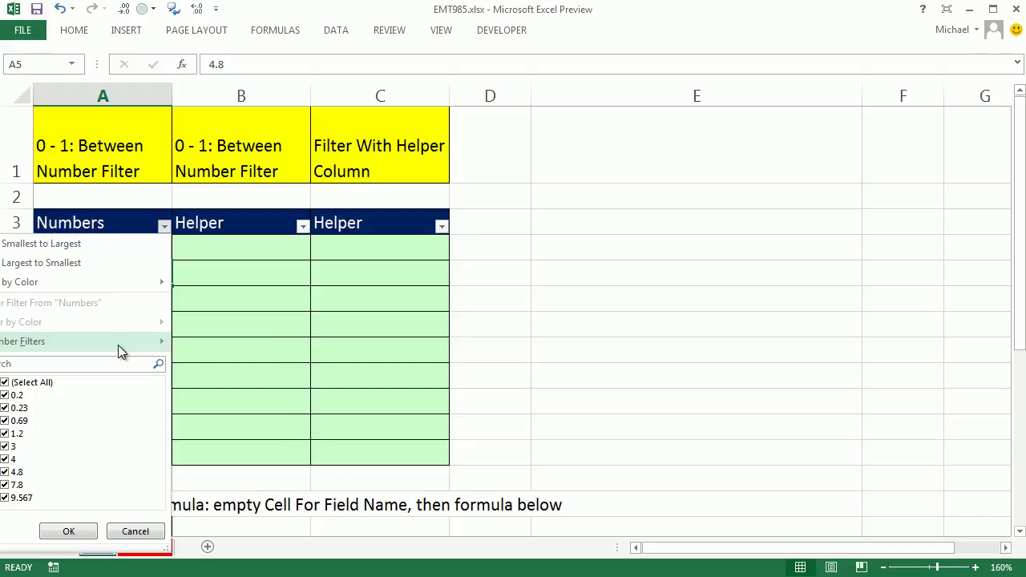
key("Escape")
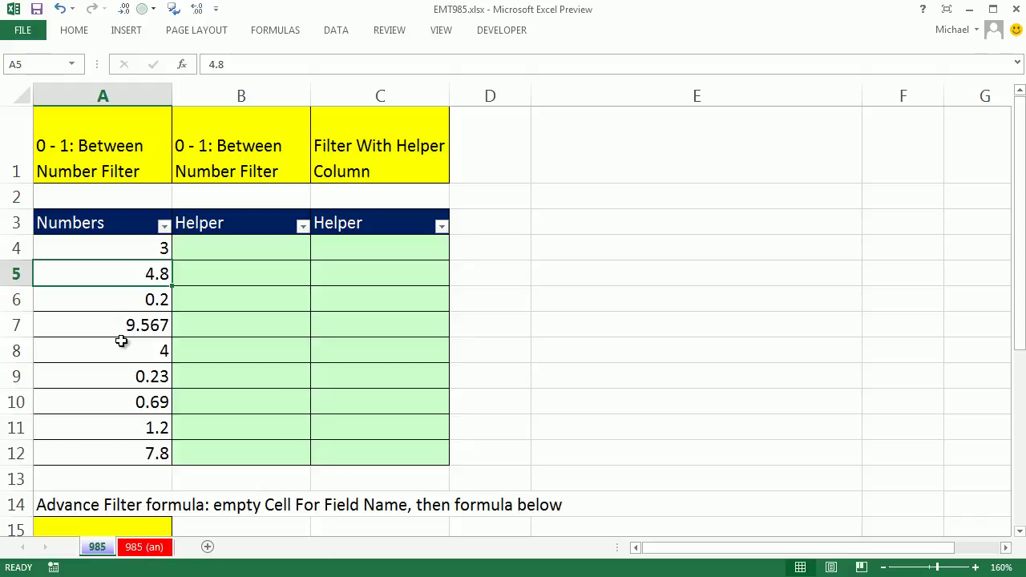
left_click(151, 247)
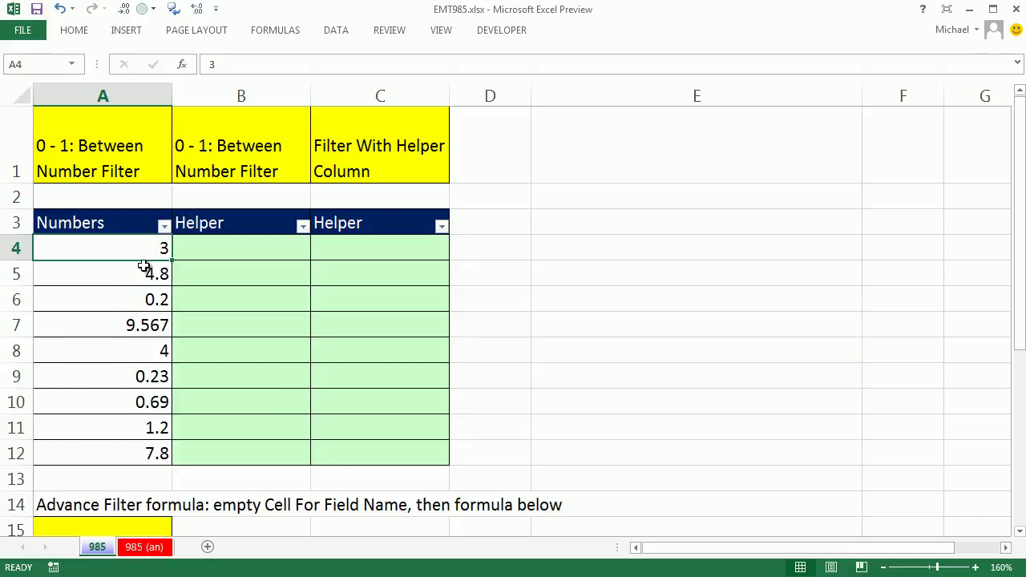
left_click(136, 350, "ctrl")
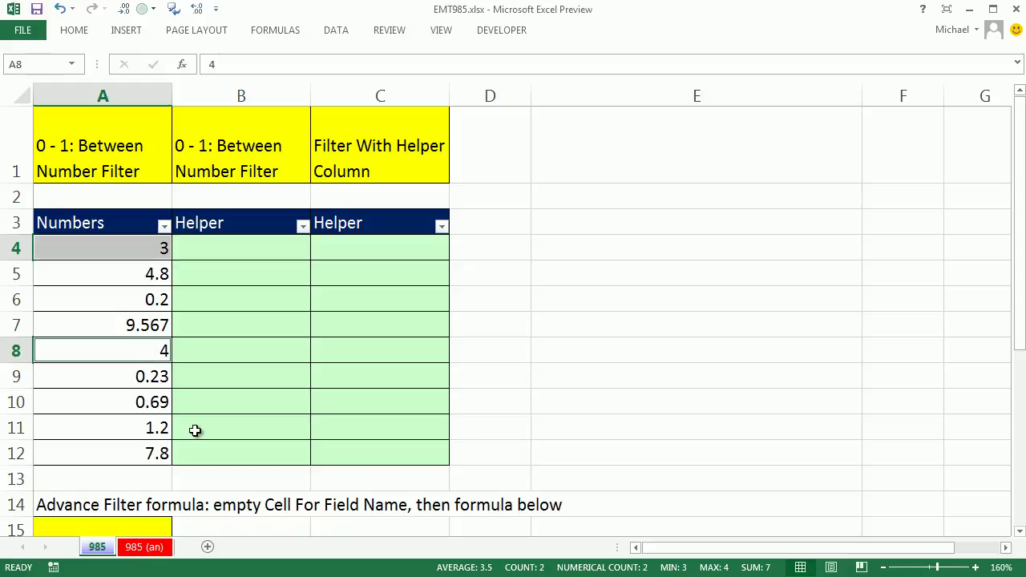
left_click(149, 324)
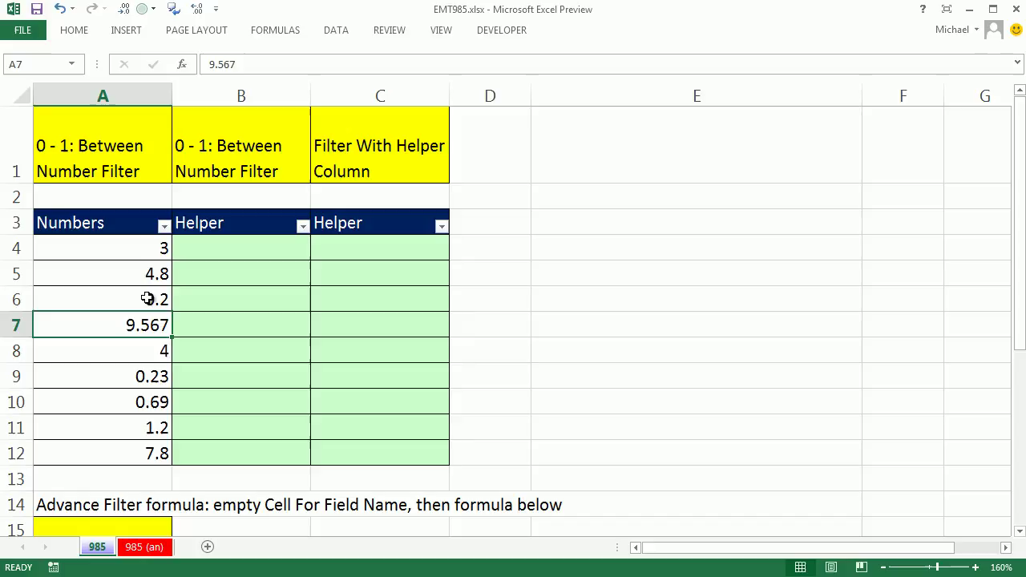
left_click(150, 298)
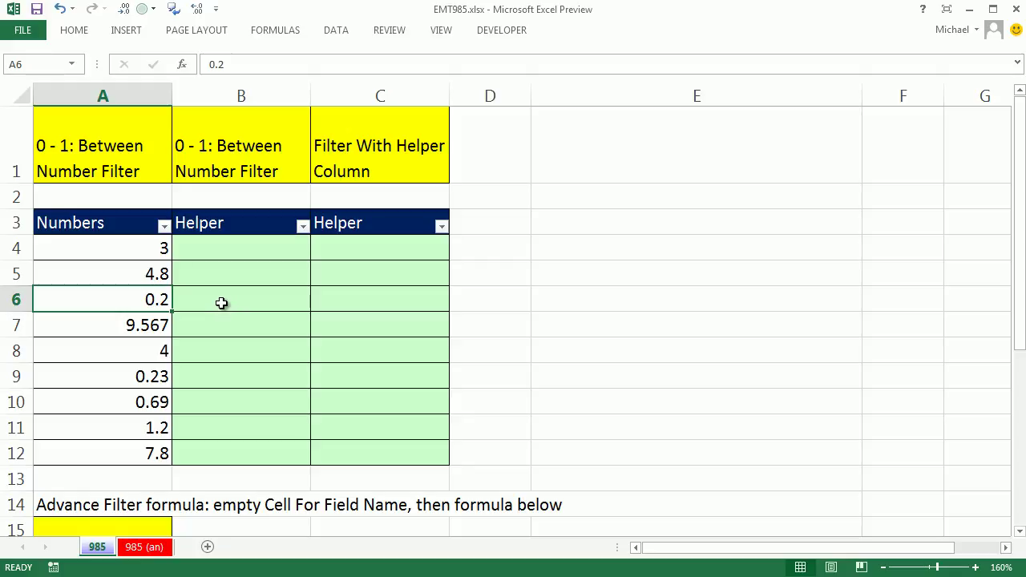
Enter =MOD(A4,1) in B4, which returns 0 for the value 3
left_click(236, 247)
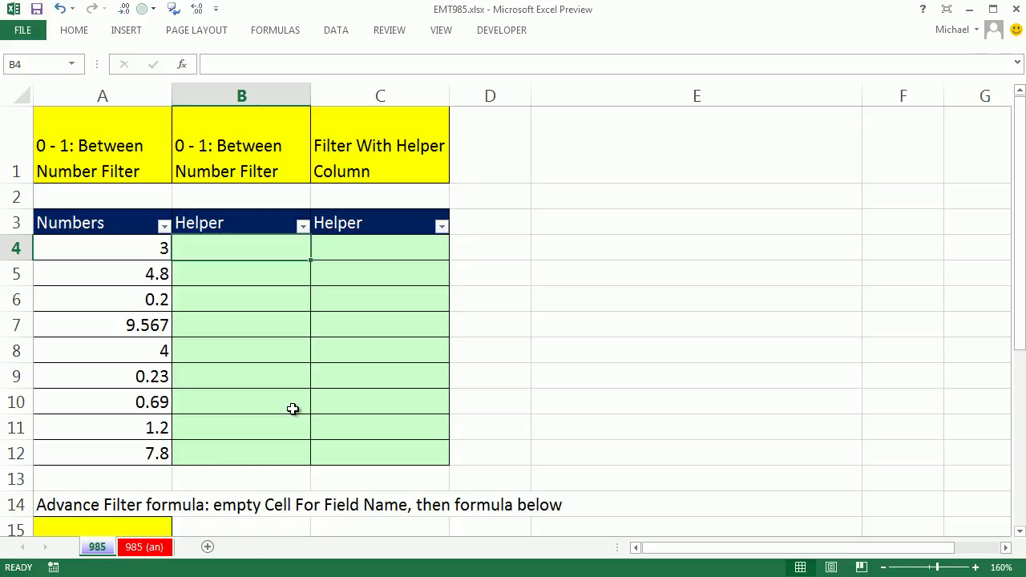
type("=mod")
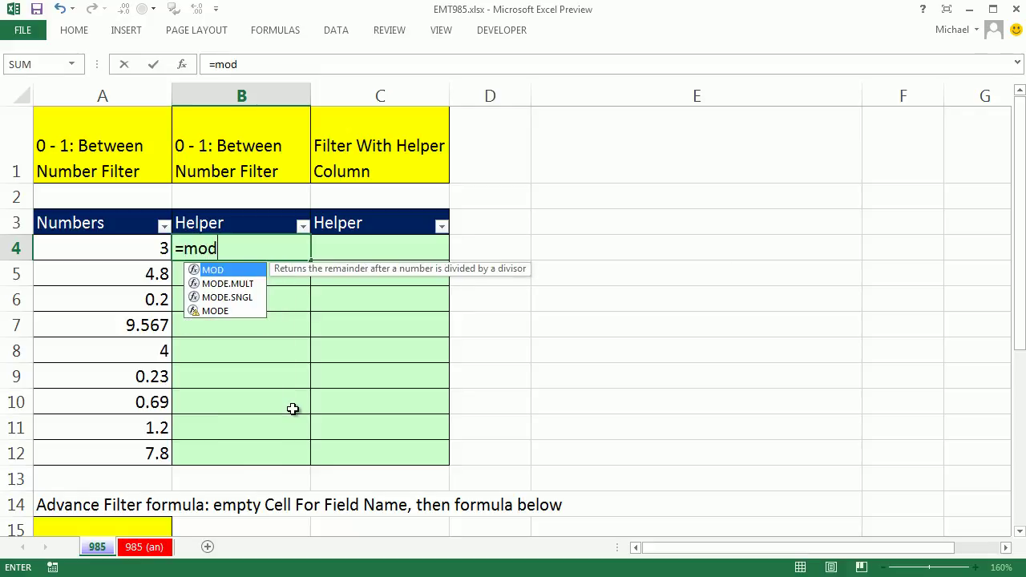
key("Tab")
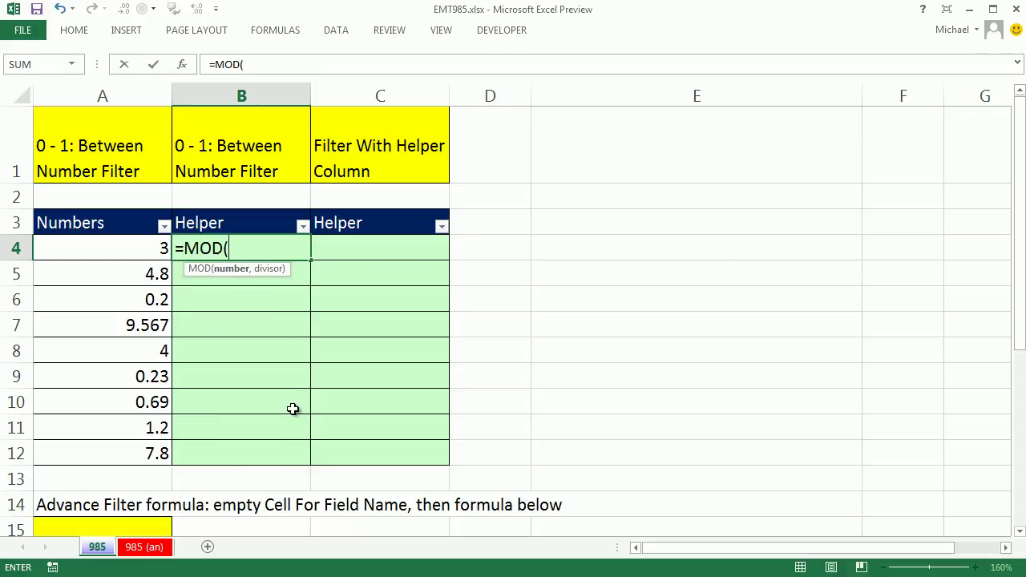
left_click(131, 248)
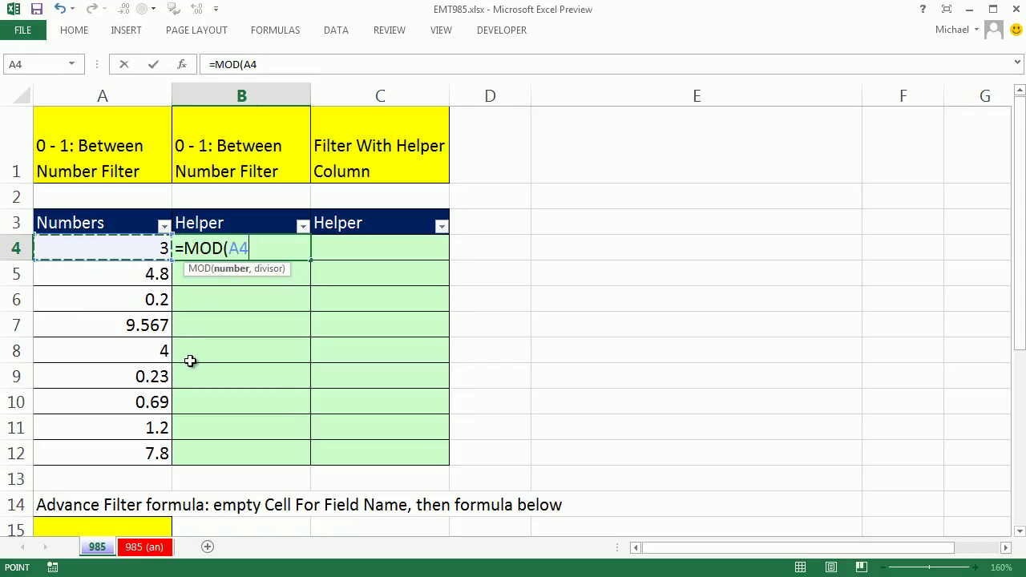
type(",")
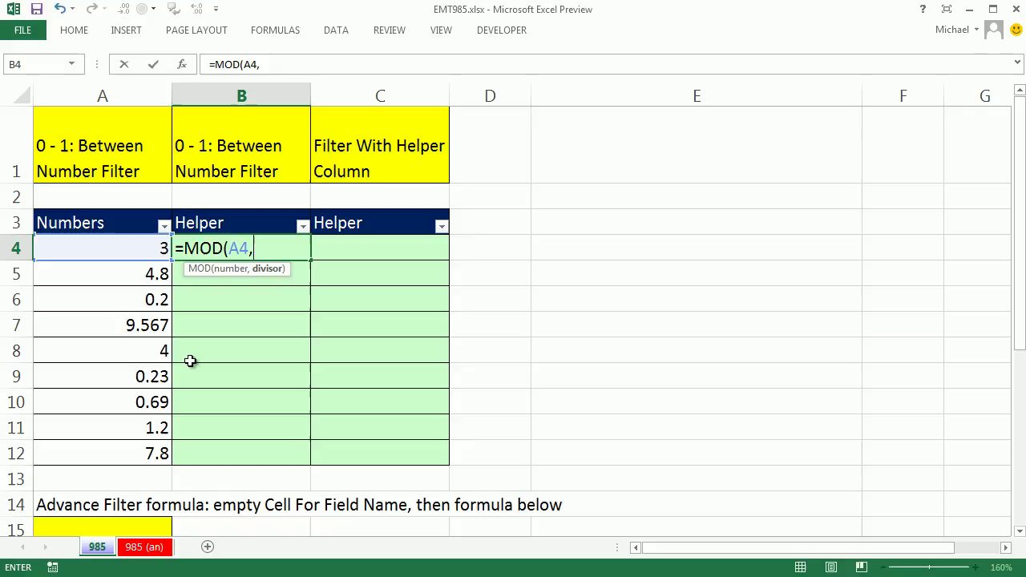
type("1")
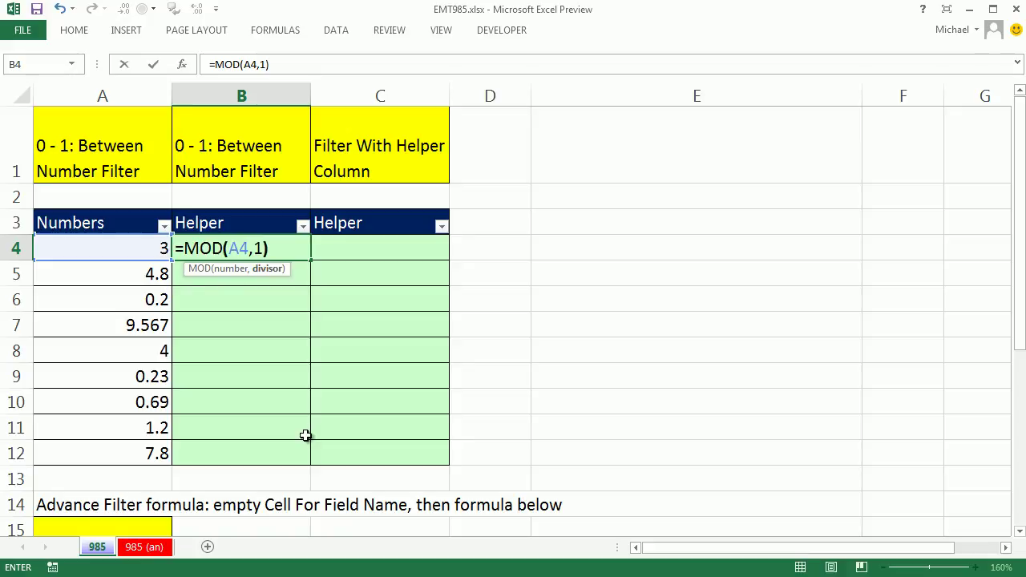
key("ctrl+Return")
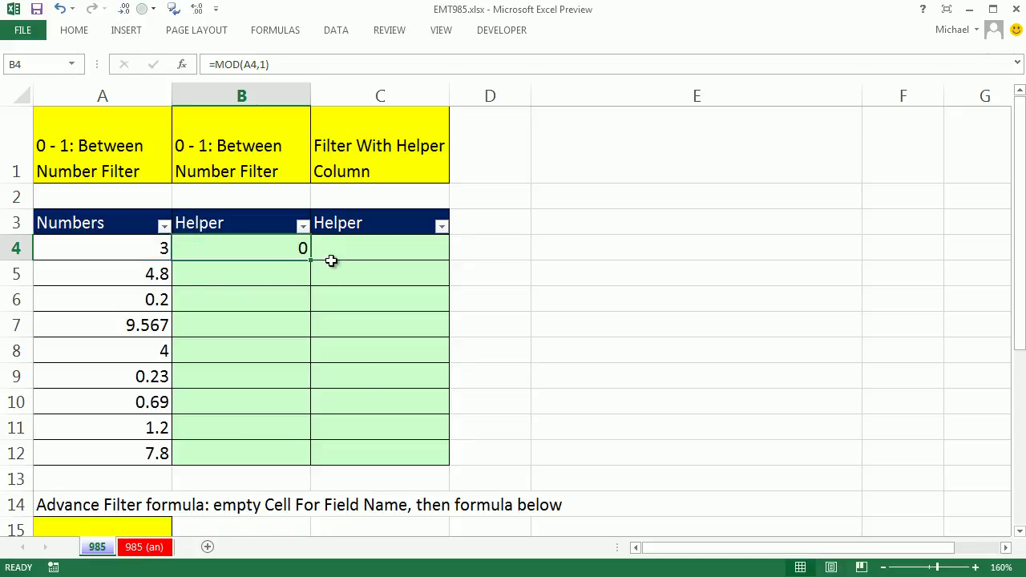
Change B4 to =MOD(A4,1)<>0 and fill it to B12, giving FALSE for 3 and 4
double_click(313, 260)
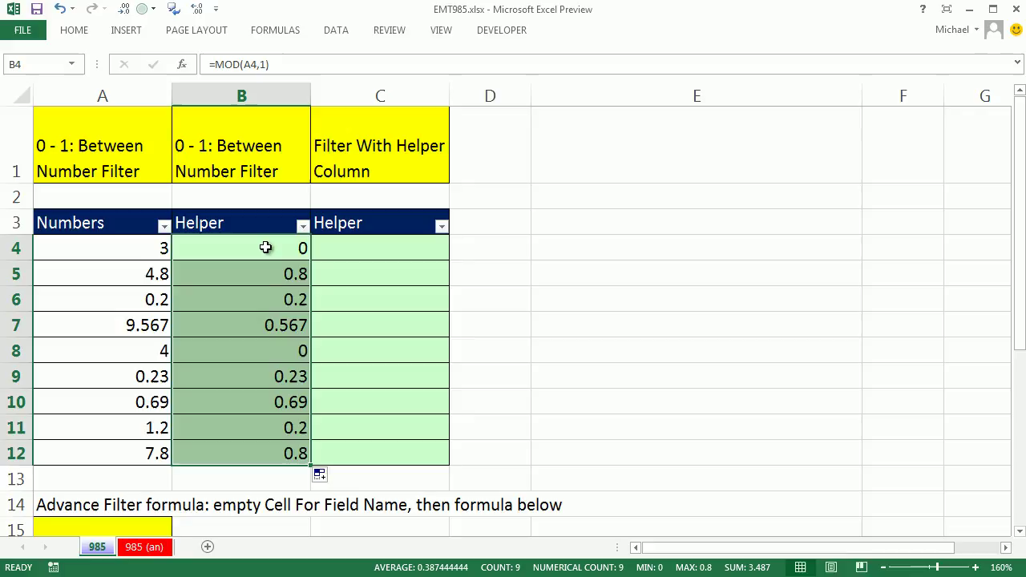
double_click(244, 250)
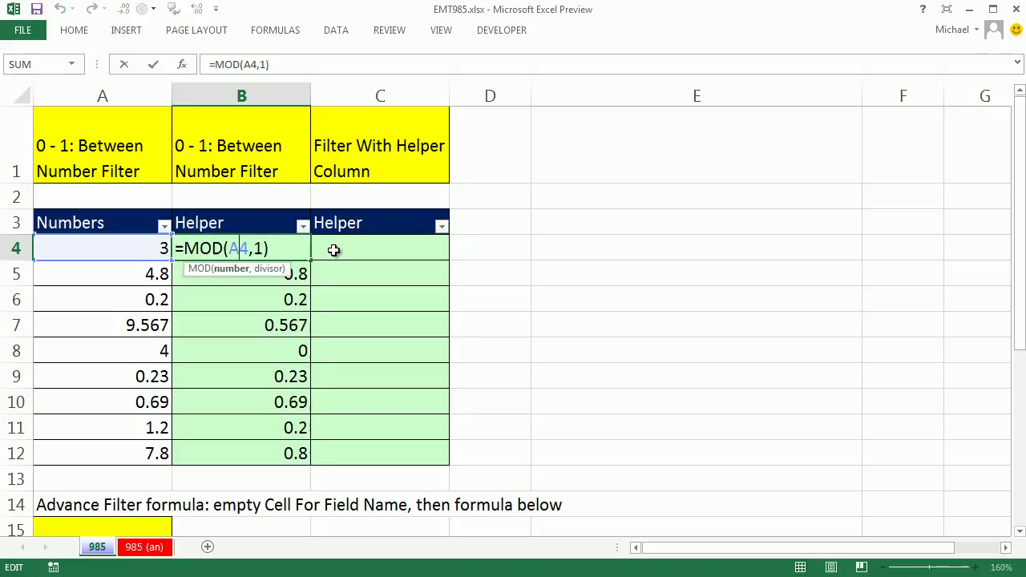
key("End")
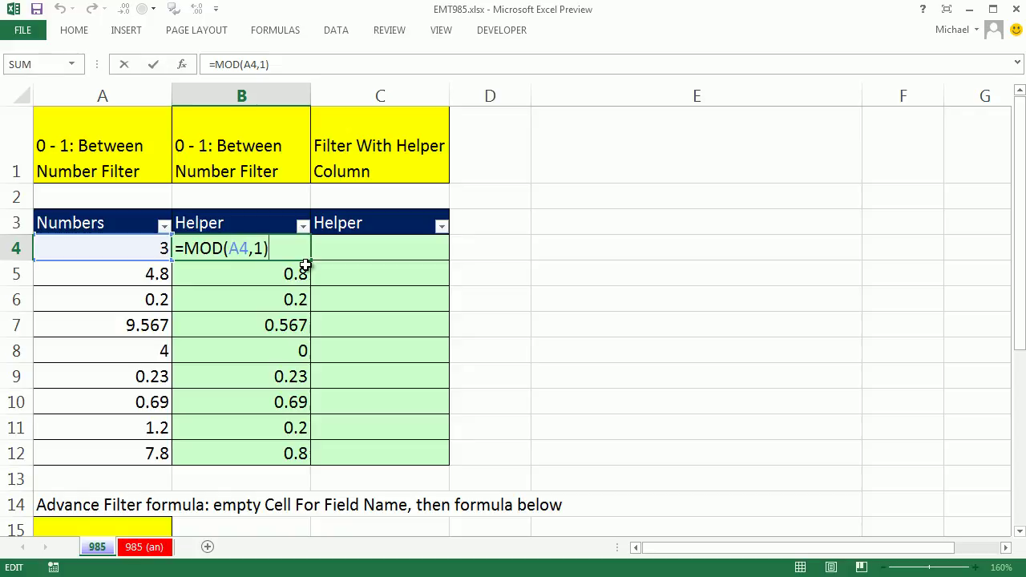
type("<>0")
key("ctrl+Return")
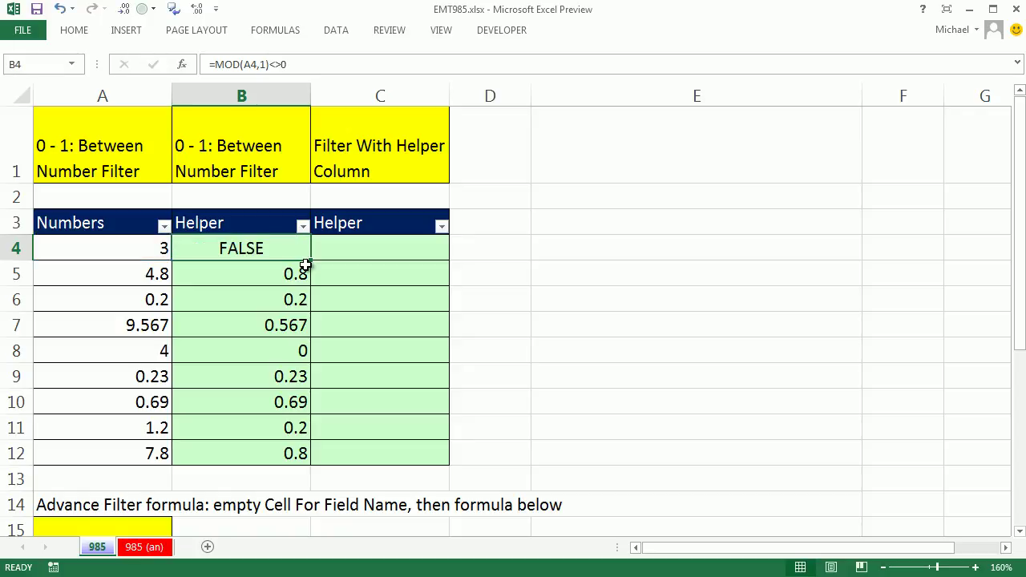
double_click(309, 262)
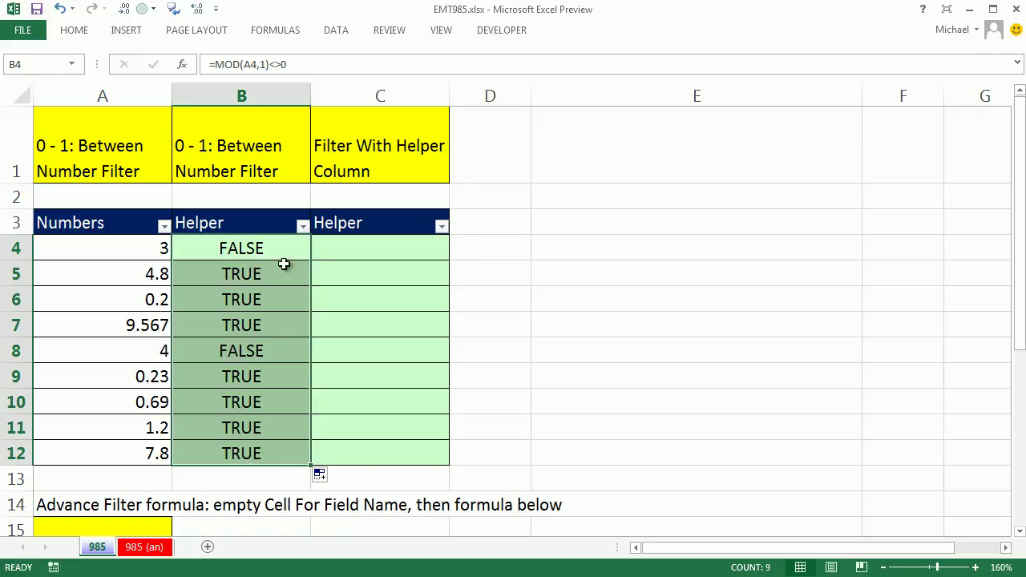
Filter the Helper column B to TRUE, hiding the whole numbers 3 and 4
left_click(303, 226)
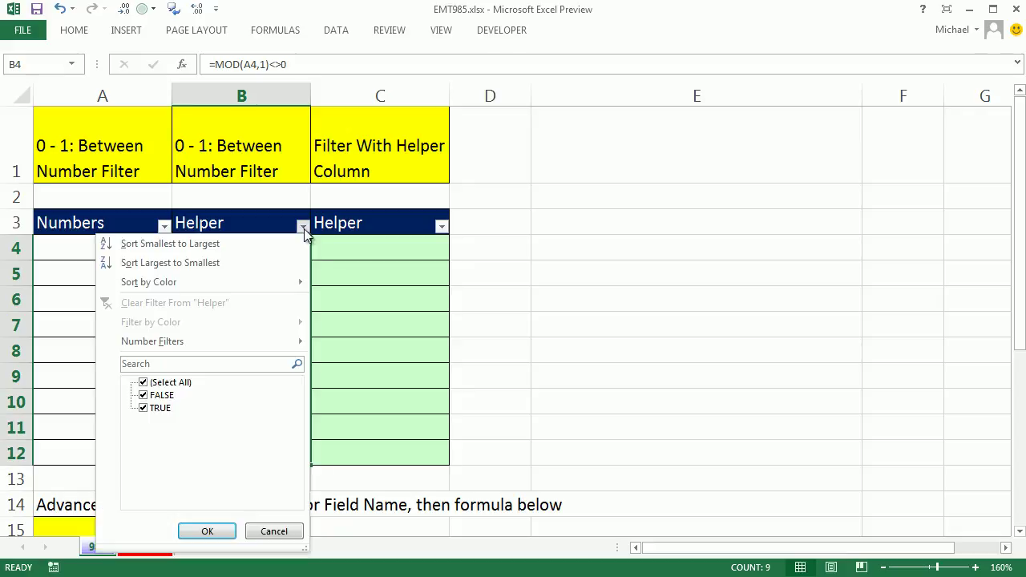
left_click(144, 395)
left_click(207, 532)
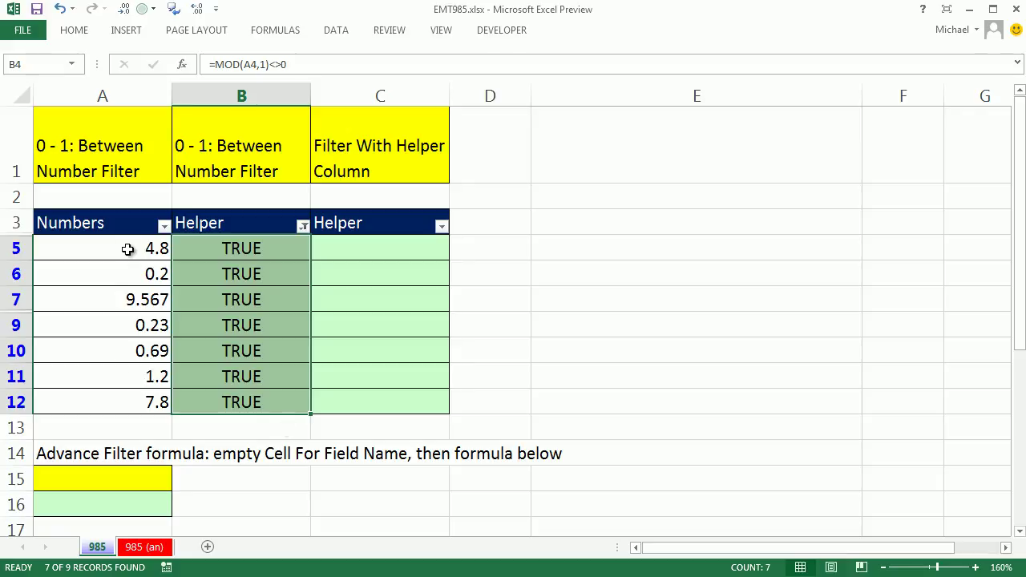
Undo the filter and fill C4:C12 with =MOD(A4,1)=0
key("ctrl+z")
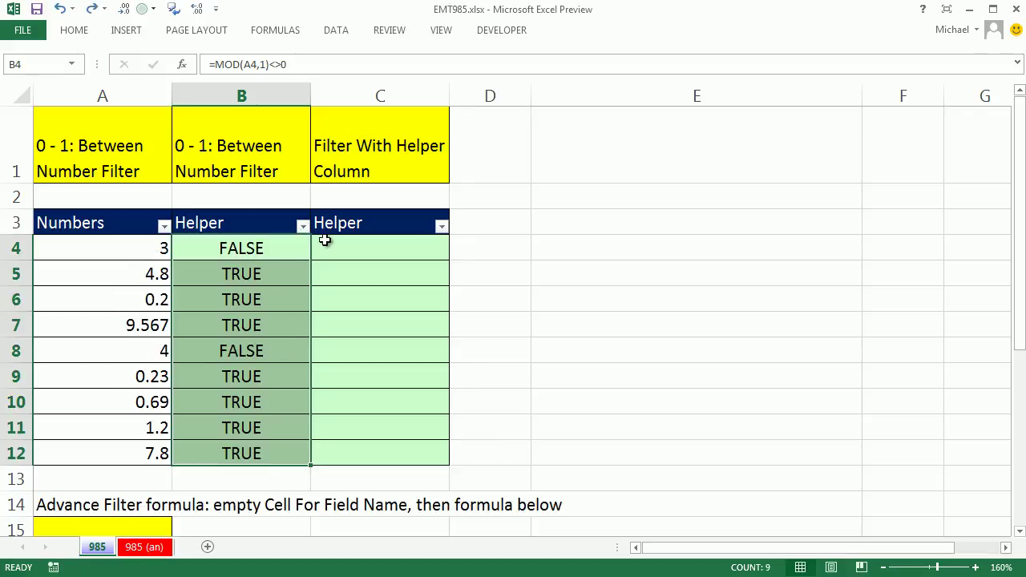
double_click(272, 253)
left_click_drag(305, 251, 32, 241)
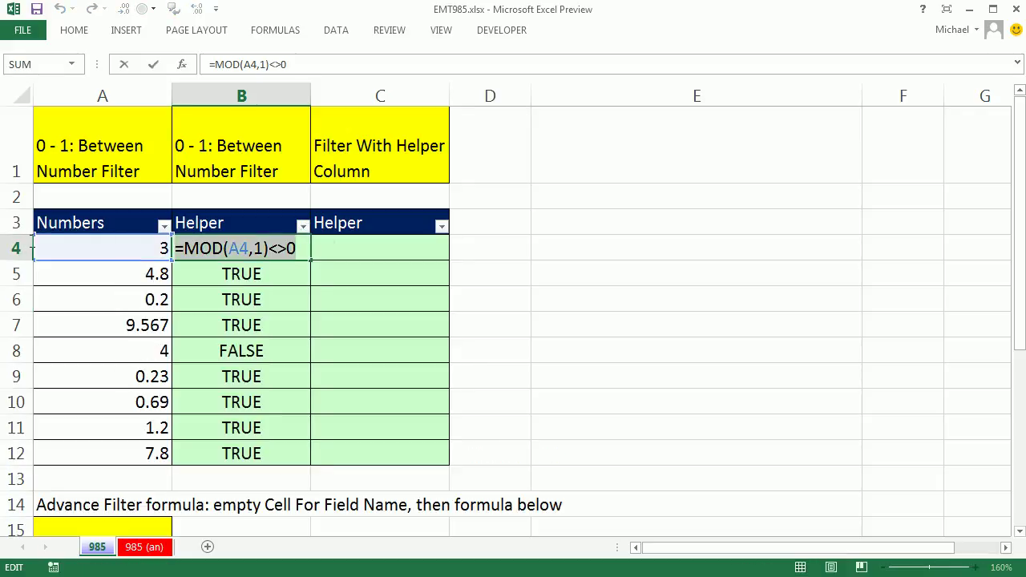
key("ctrl+c")
key("Escape")
left_click(355, 251)
double_click(355, 252)
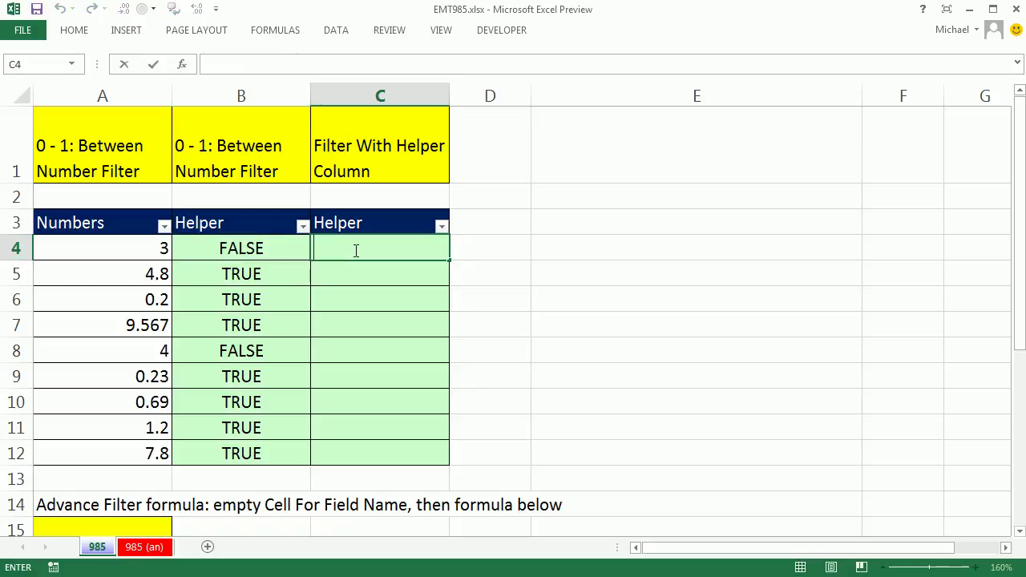
key("ctrl+v")
double_click(418, 248)
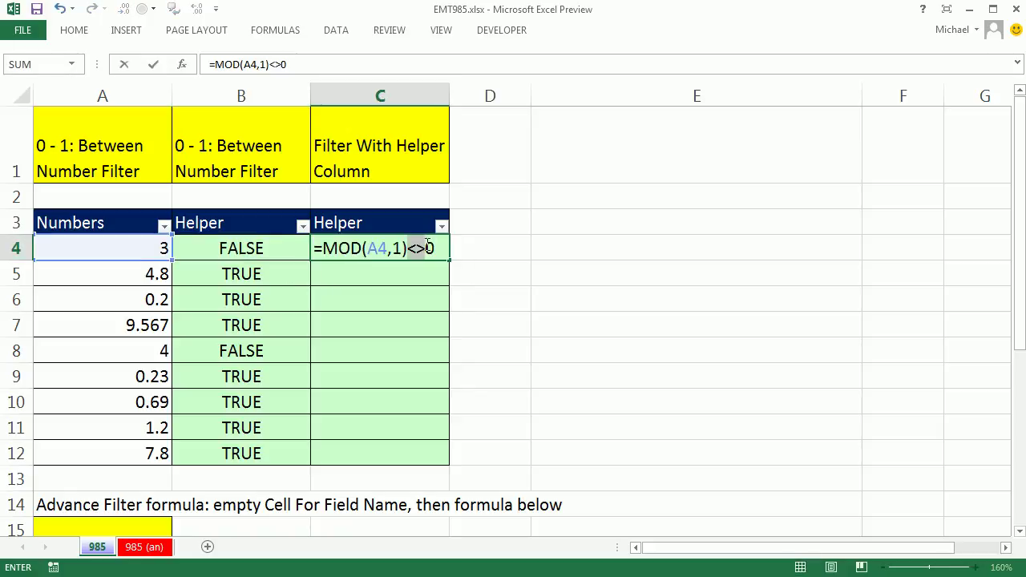
type("=")
key("ctrl+Return")
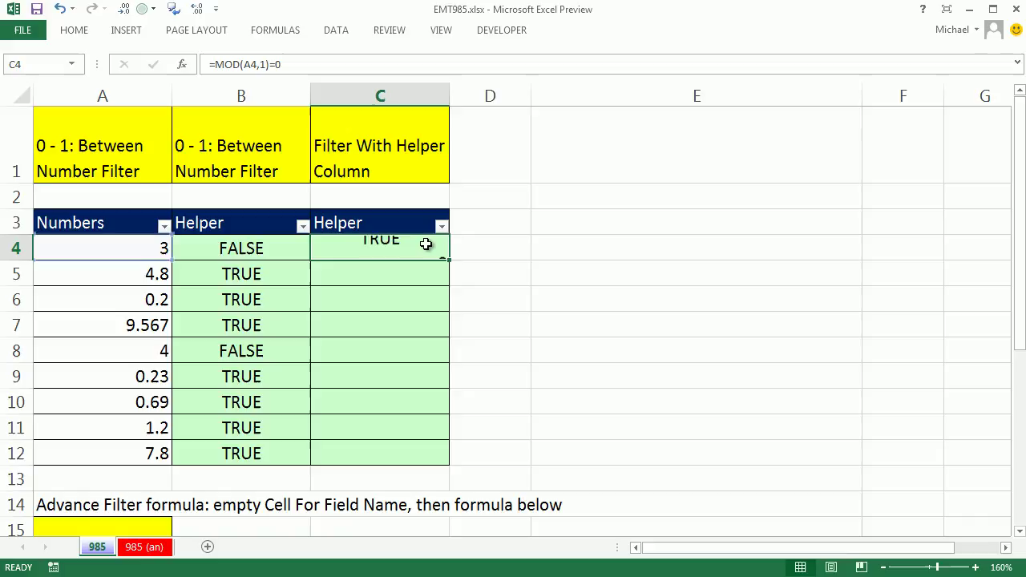
double_click(450, 260)
Test filtering column C to FALSE only, then clear the filter
left_click(442, 226)
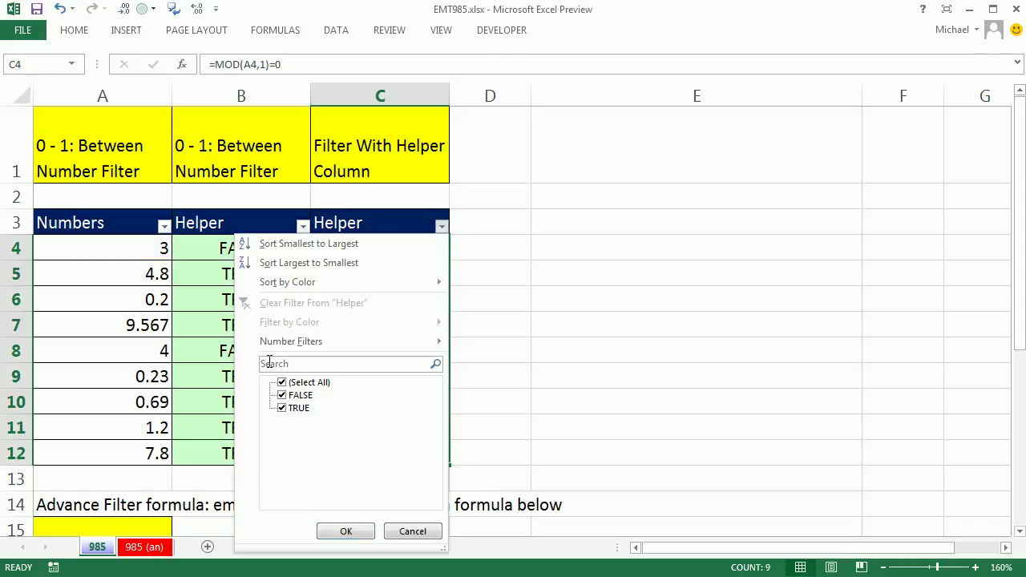
left_click(282, 382)
left_click(281, 395)
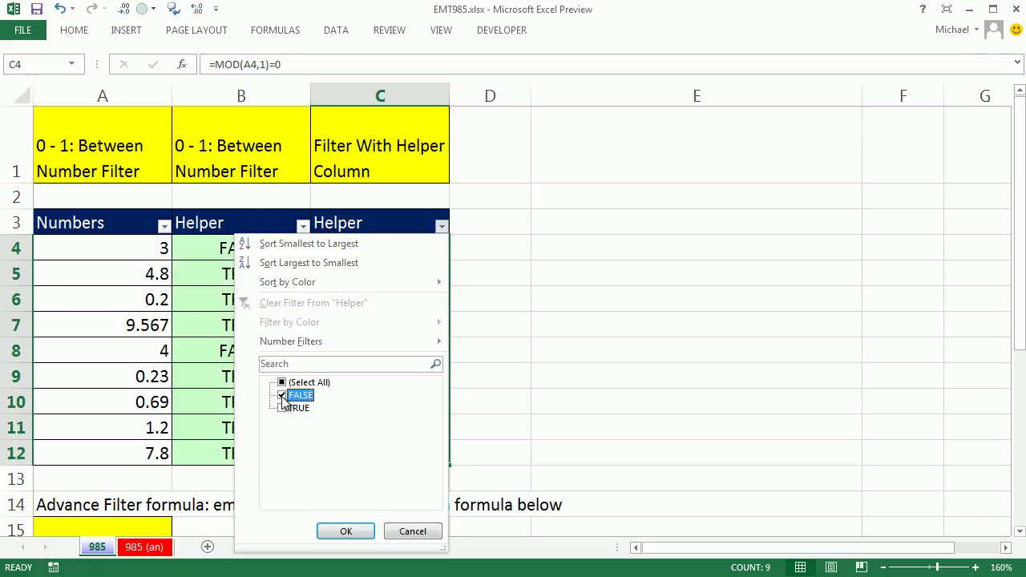
left_click(345, 531)
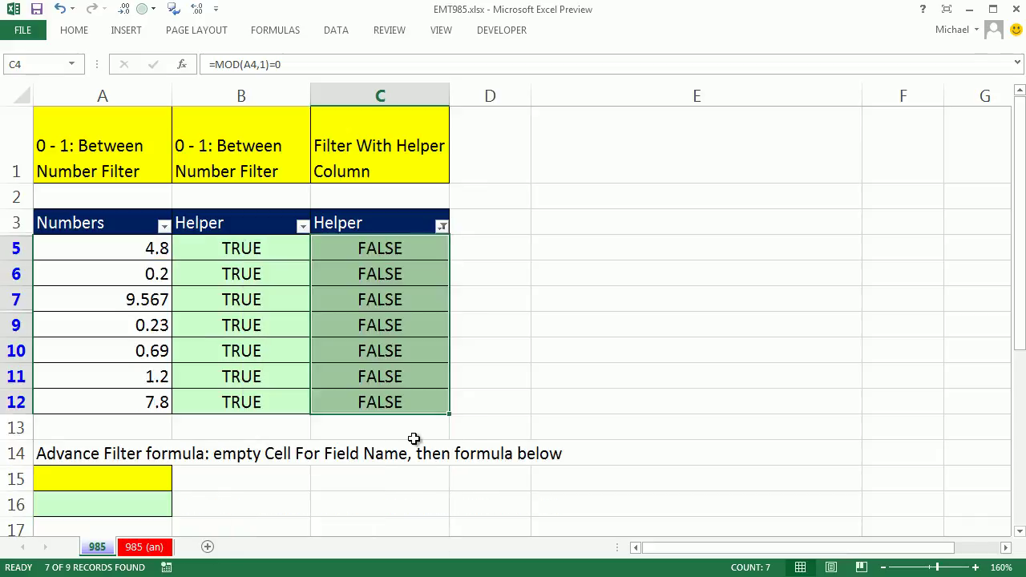
key("alt+a")
key("c")
Copy C4's =MOD(A4,1)=0 formula text for reuse in column E
double_click(268, 249)
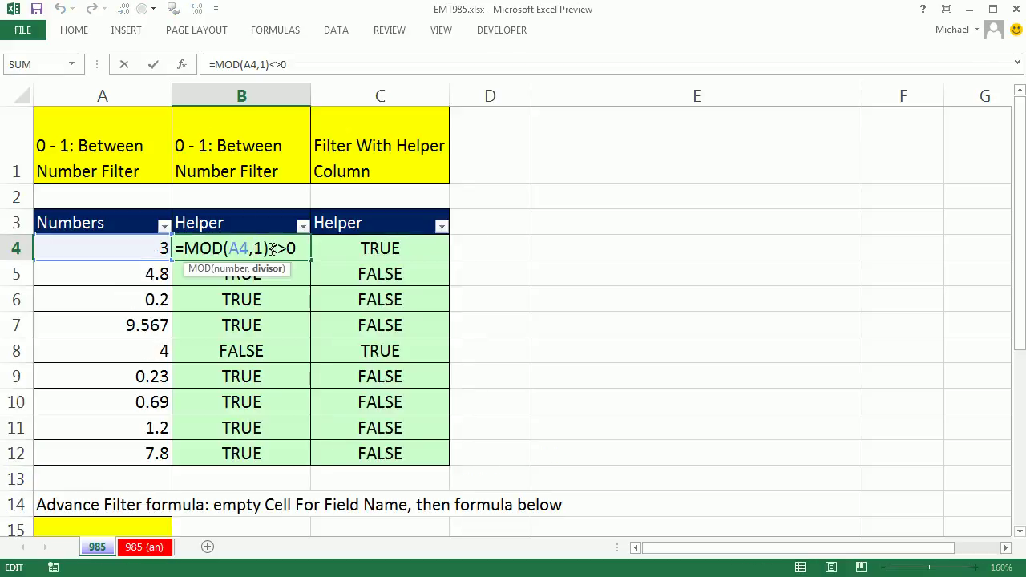
left_click(371, 250)
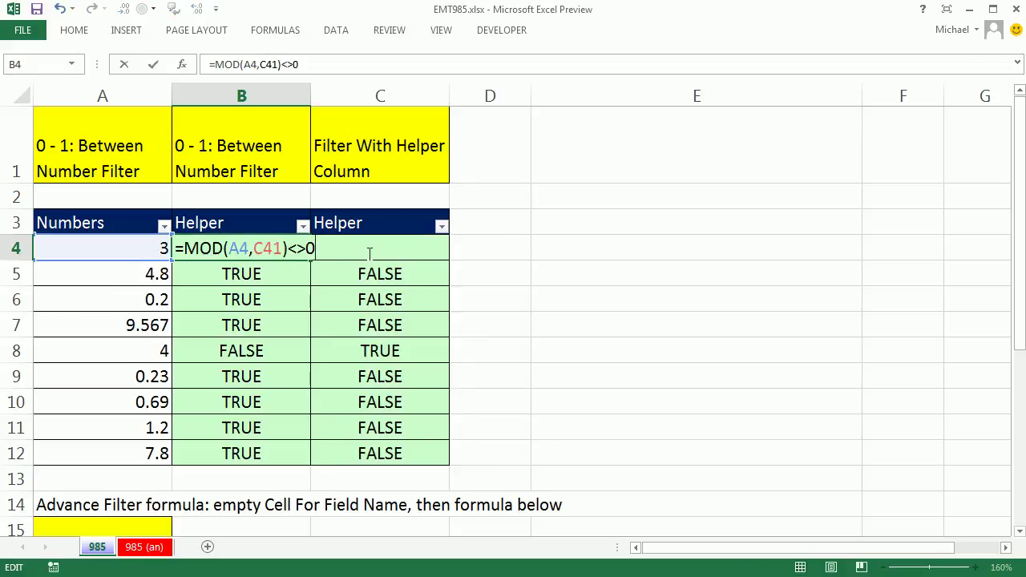
key("Escape")
double_click(360, 248)
left_click_drag(315, 248, 449, 258)
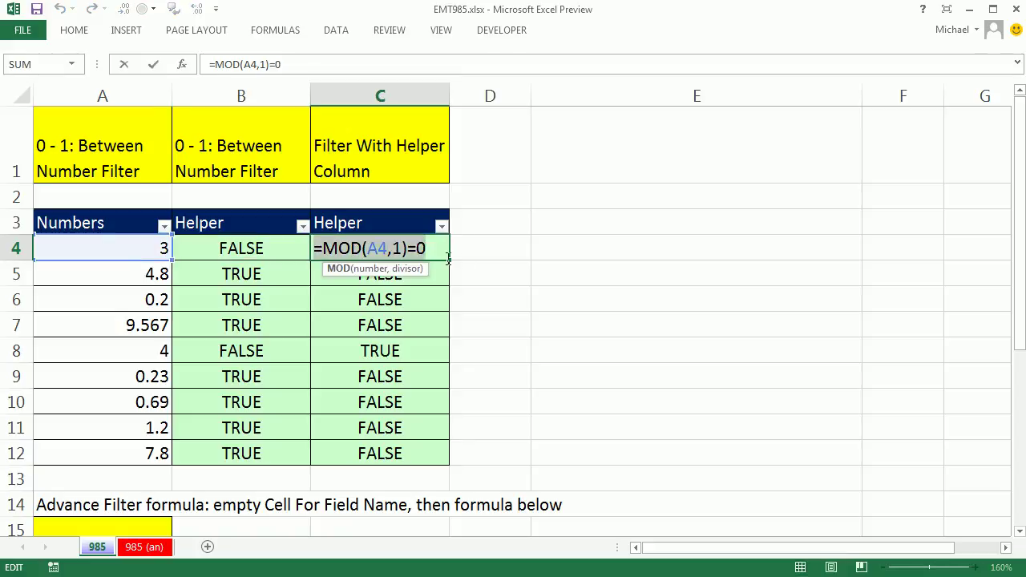
key("Escape")
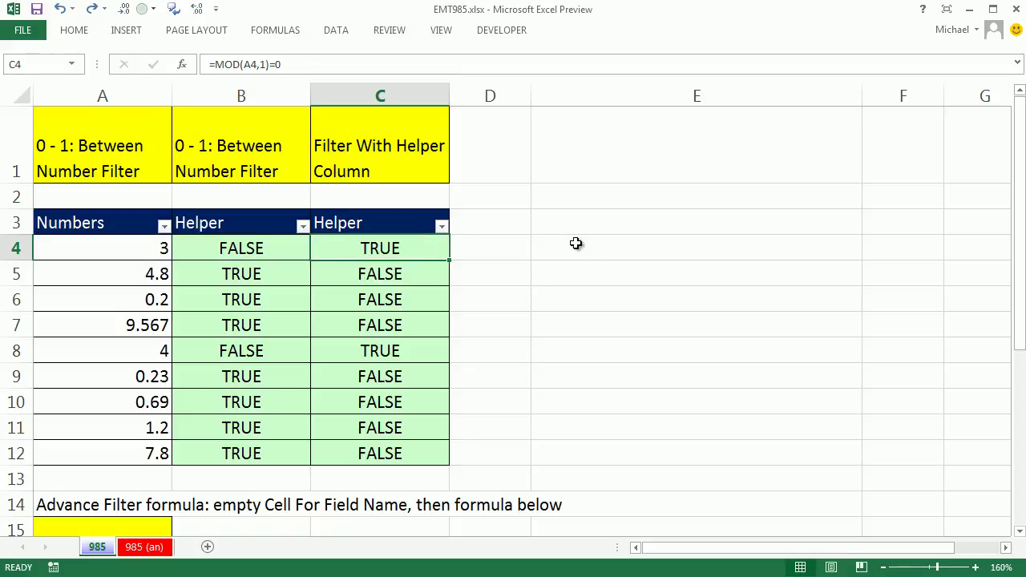
left_click(578, 243)
Paste the formula into E4, wrap it as =NOT(MOD(A4,1)=0), and fill through E12
key("ctrl+v")
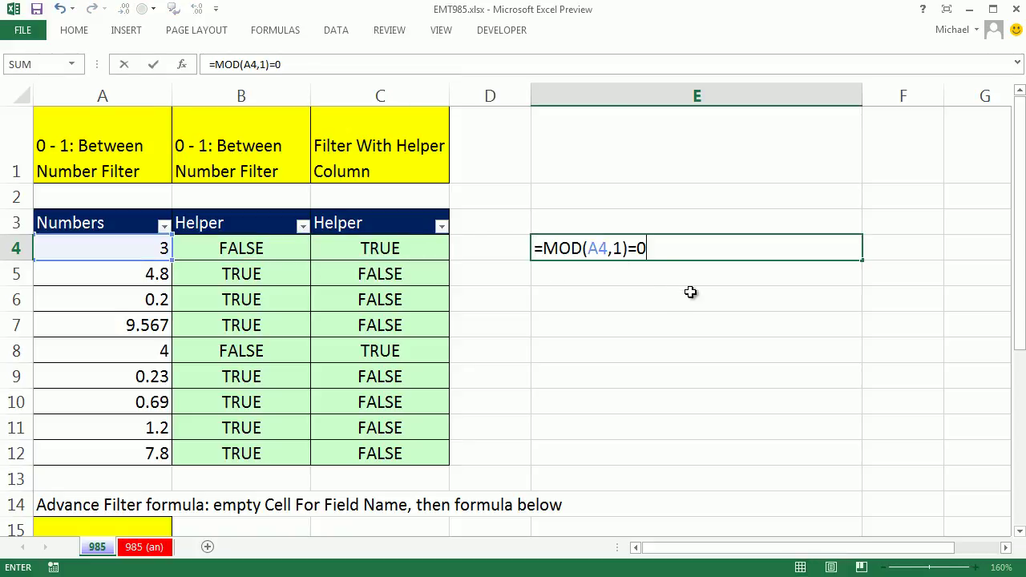
left_click(543, 249)
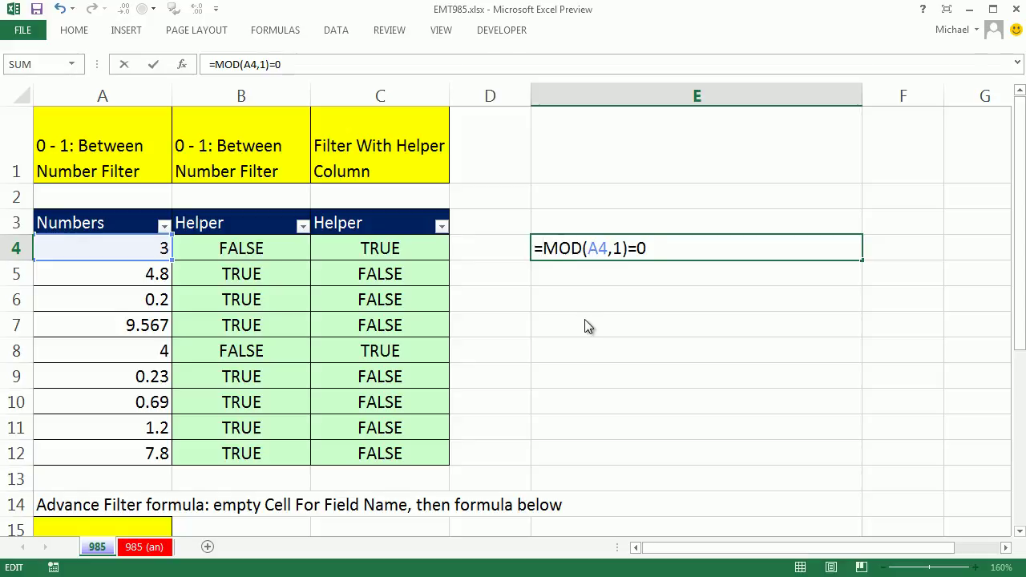
type("not")
key("Tab")
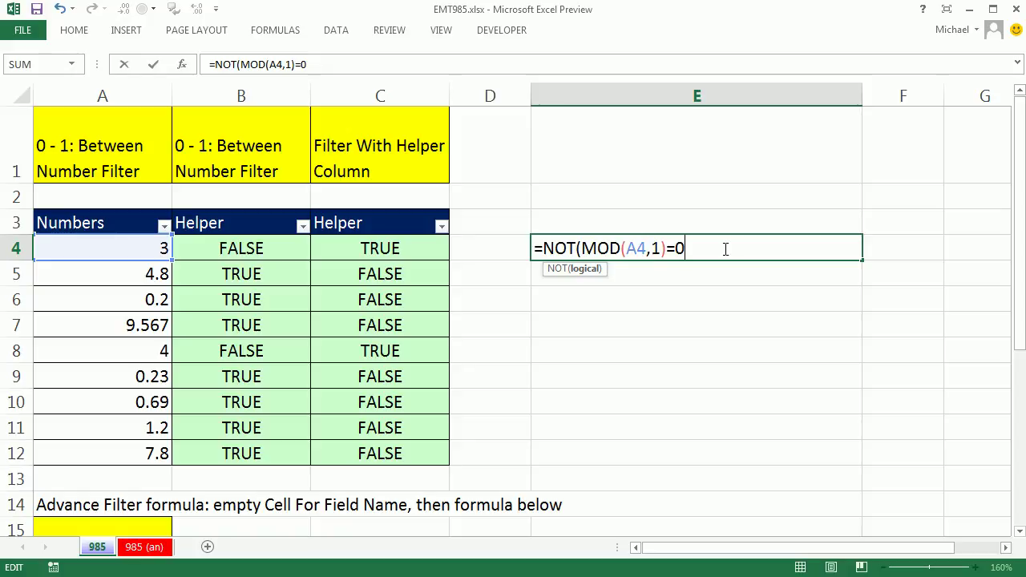
type(")")
key("ctrl+Return")
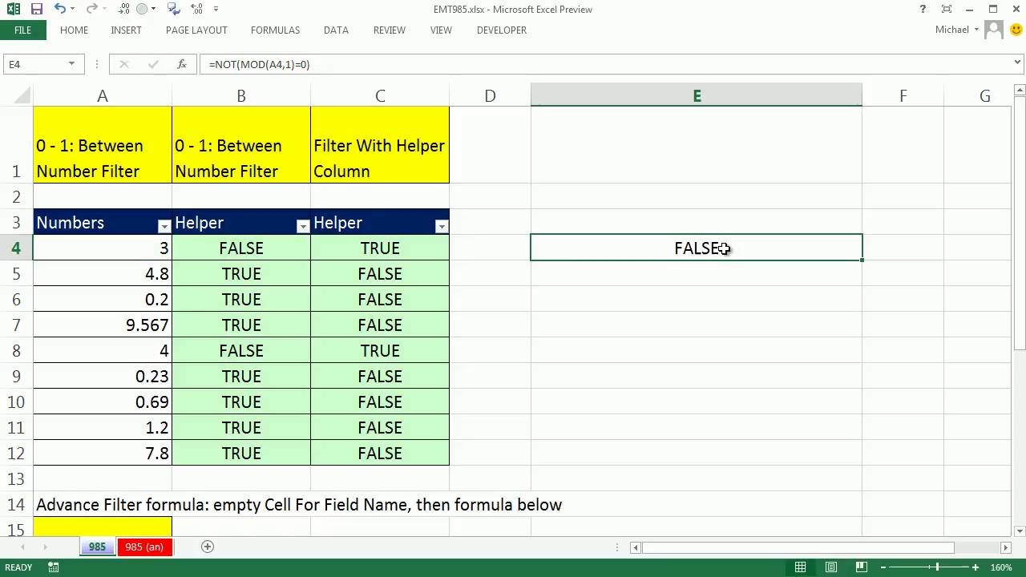
left_click_drag(863, 262, 838, 472)
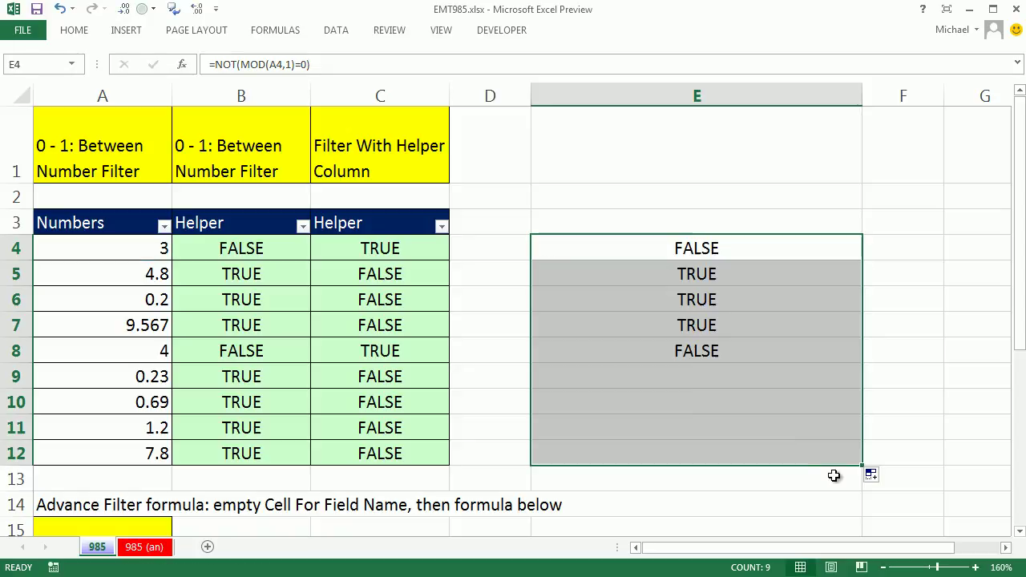
Check B5's helper formula without changing it
left_click(268, 273)
double_click(266, 274)
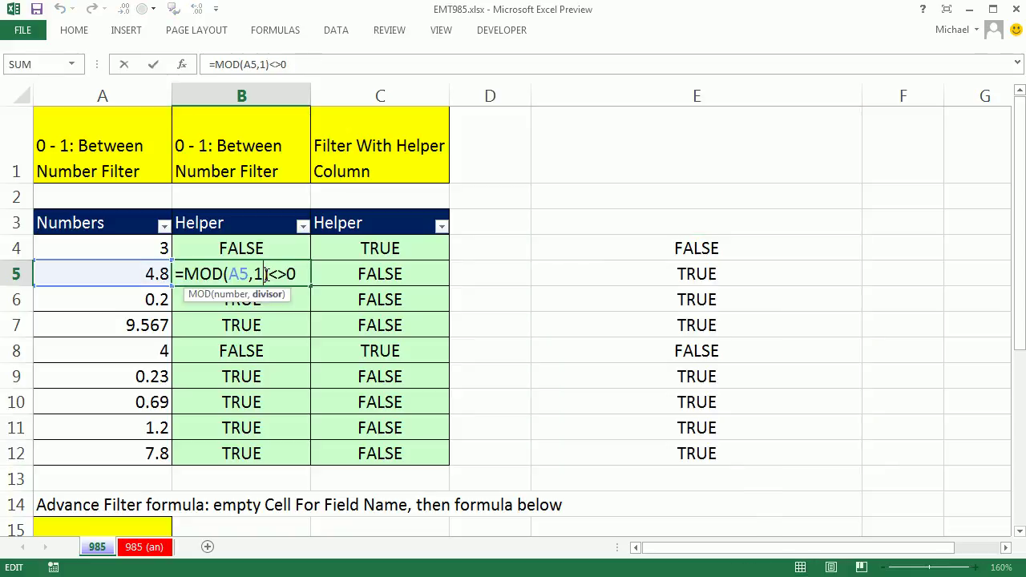
key("Escape")
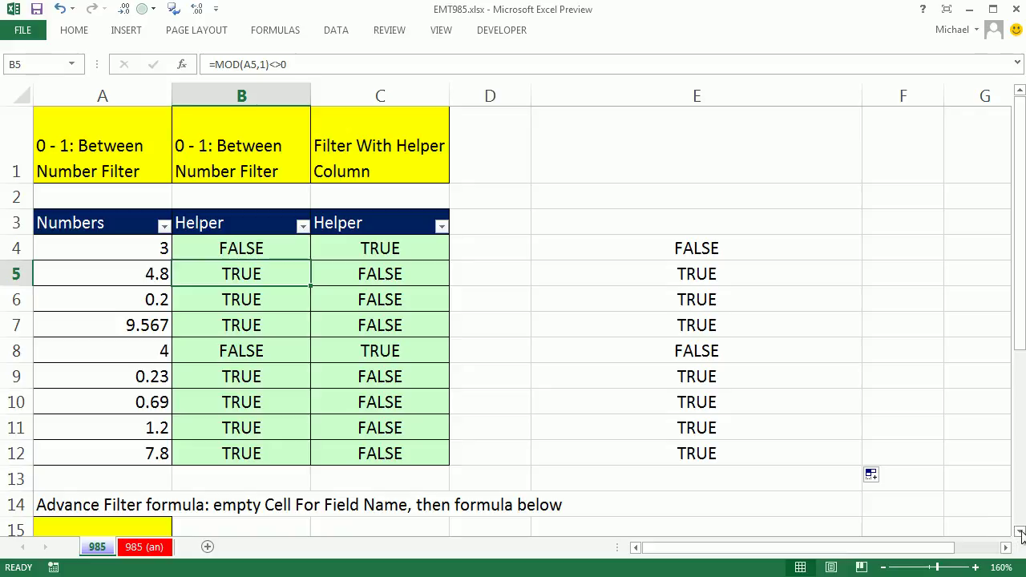
scroll(1021, 534, "down", 4)
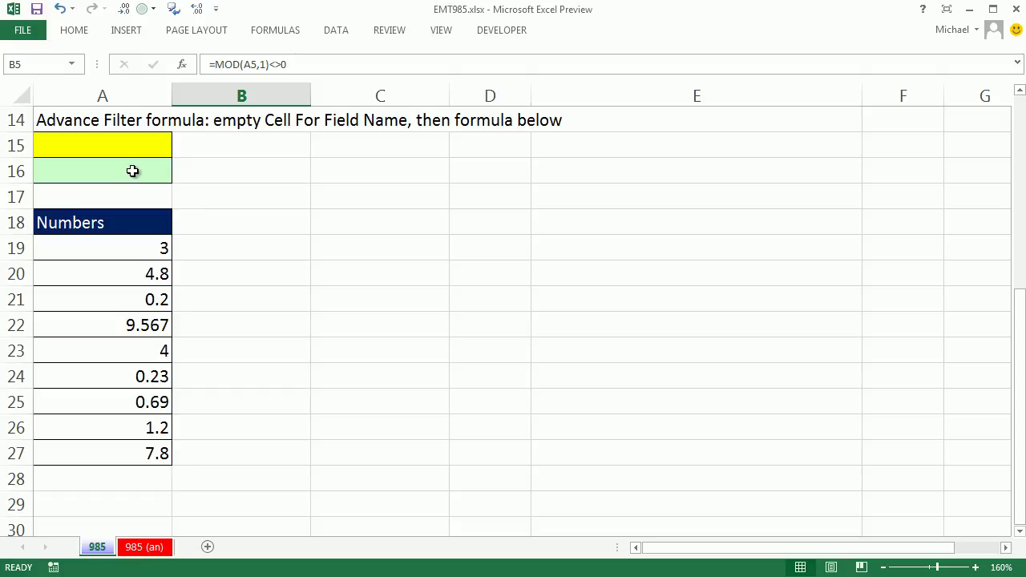
left_click(92, 222)
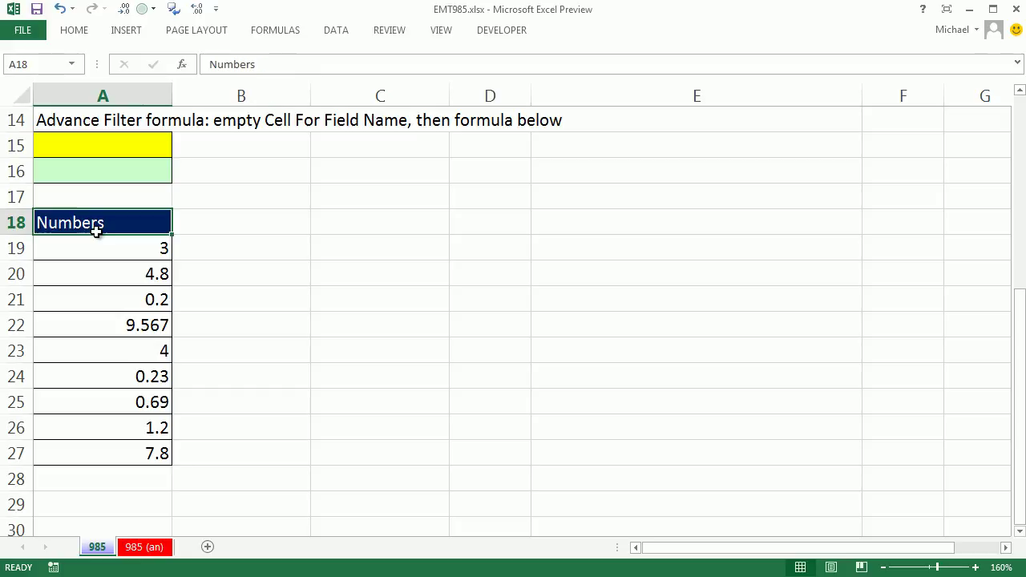
left_click(357, 145)
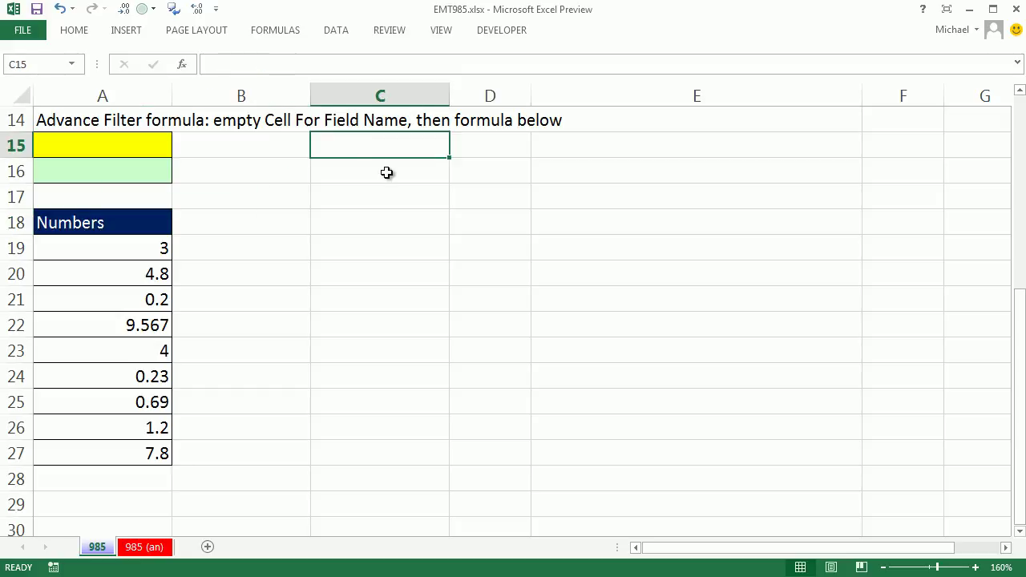
left_click(387, 171)
left_click(121, 171)
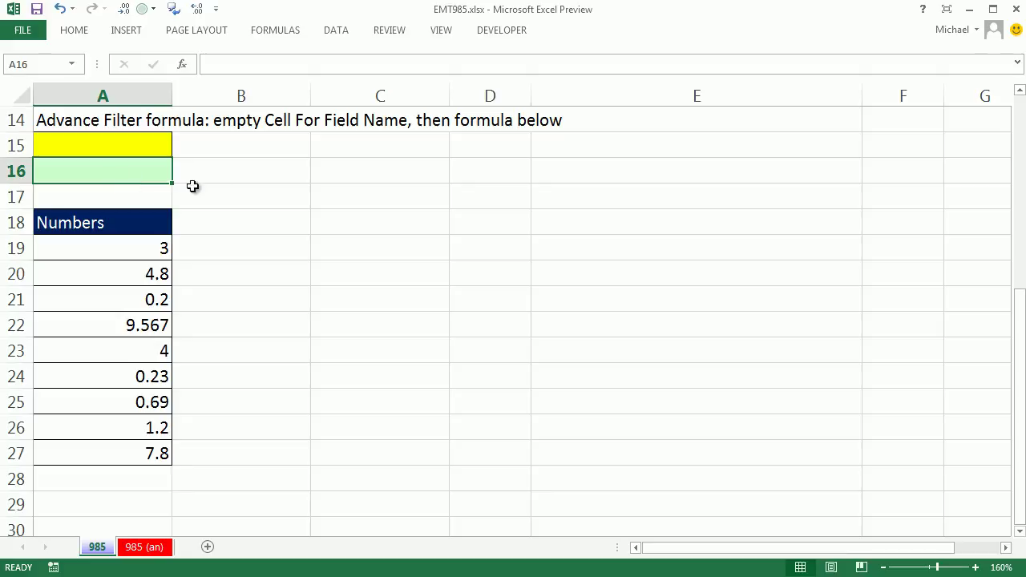
left_click(142, 149)
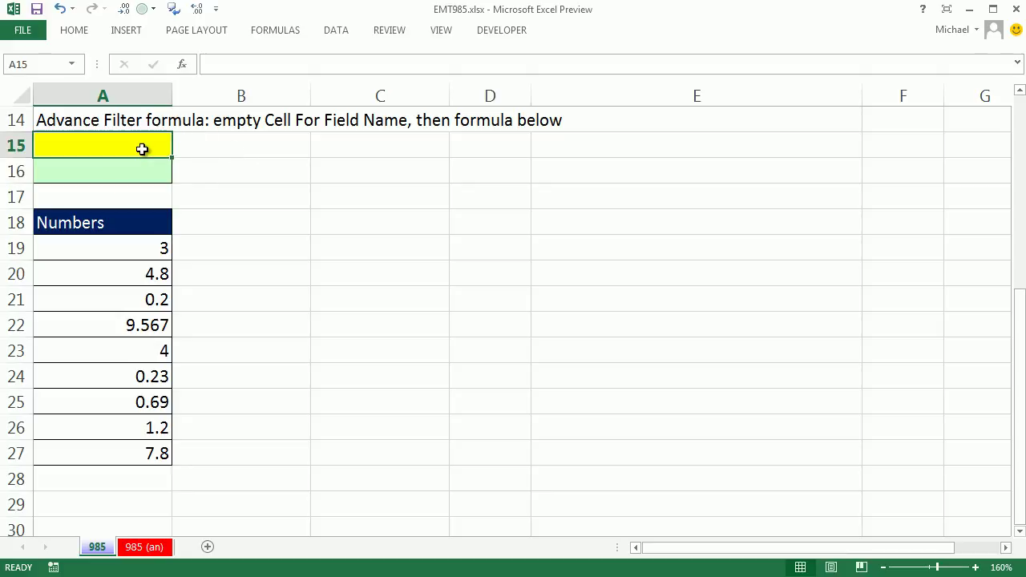
scroll(176, 167, "up", 5)
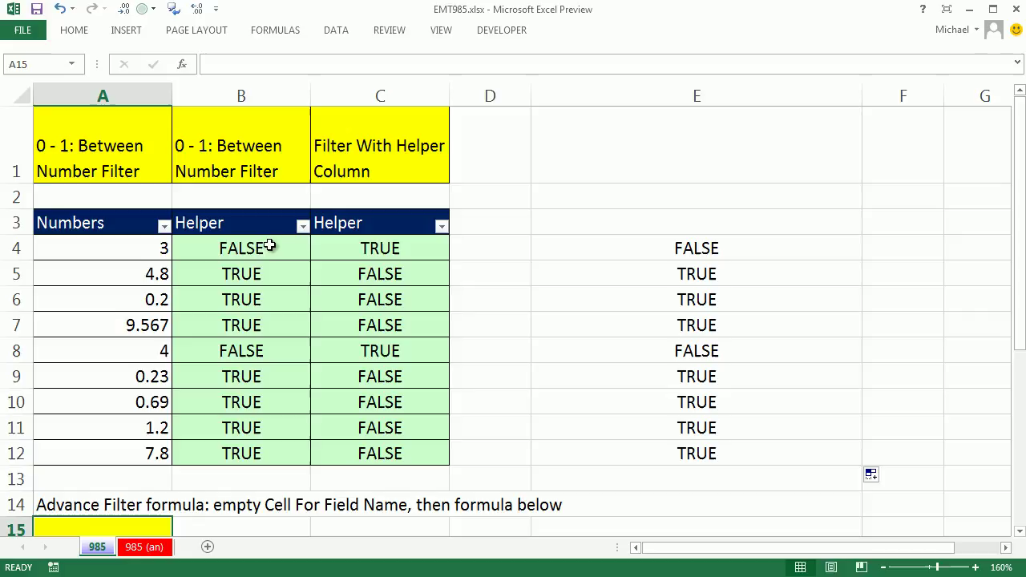
double_click(262, 252)
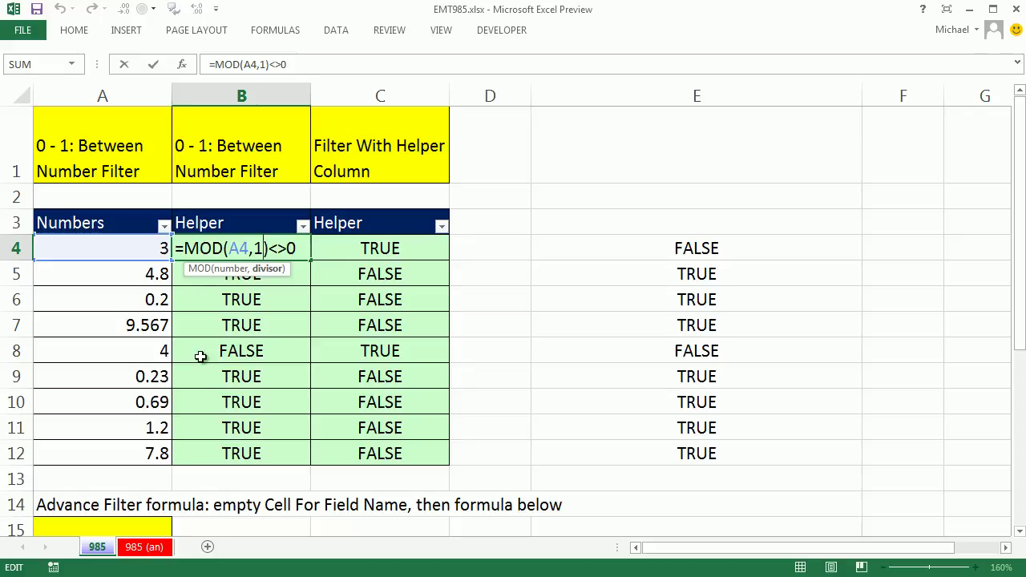
key("ctrl+Return")
scroll(275, 318, "down", 5)
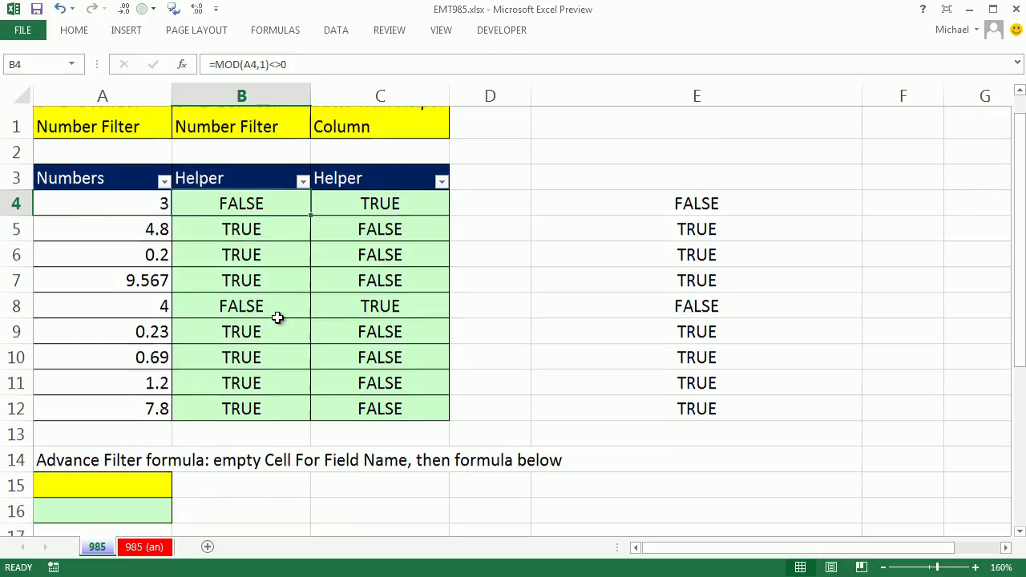
scroll(182, 272, "up", 1)
Enter the criterion =MOD(A19,1)<>0 in A16, which shows FALSE
left_click(133, 198)
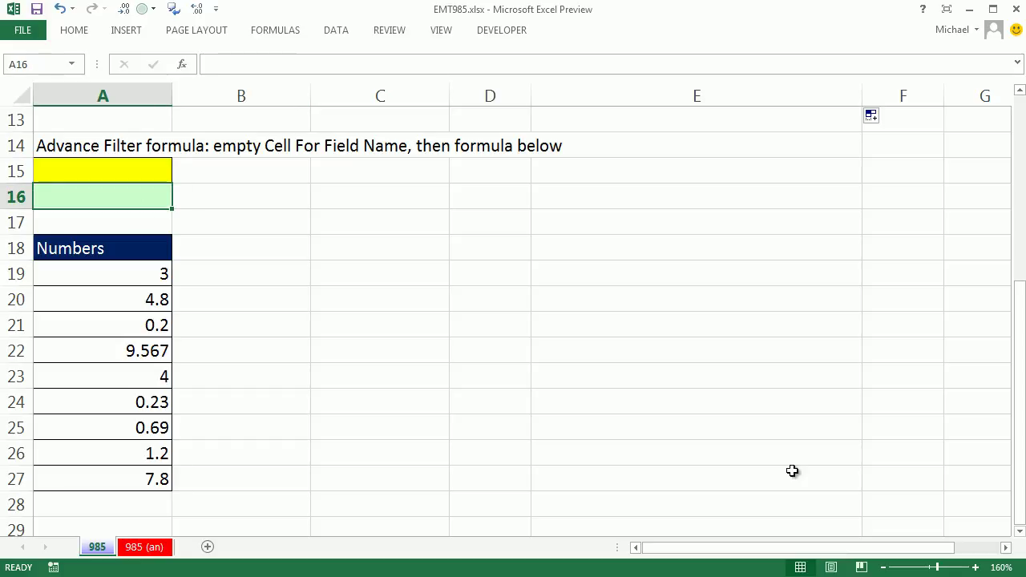
type("=mod")
key("Tab")
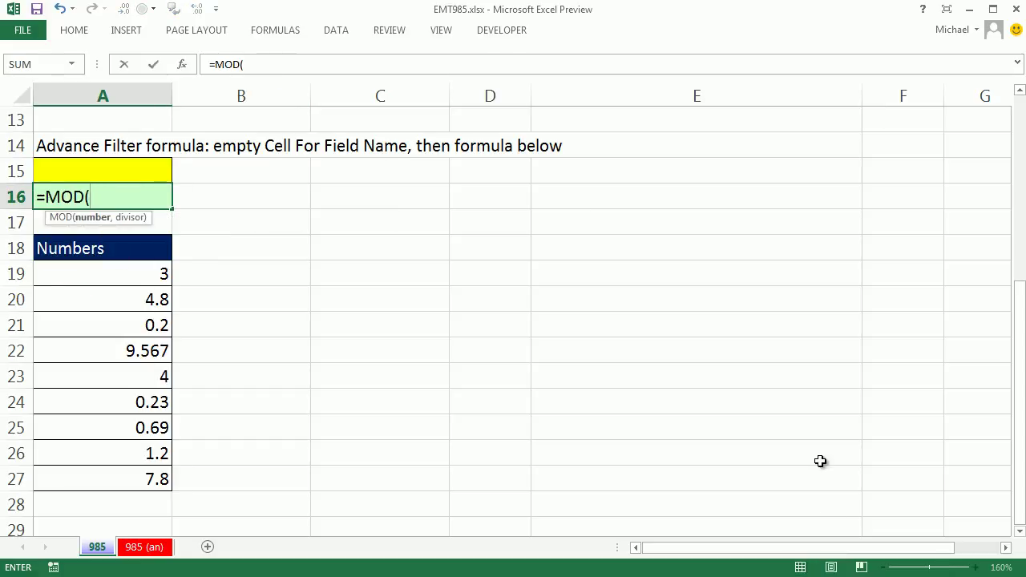
left_click(150, 275)
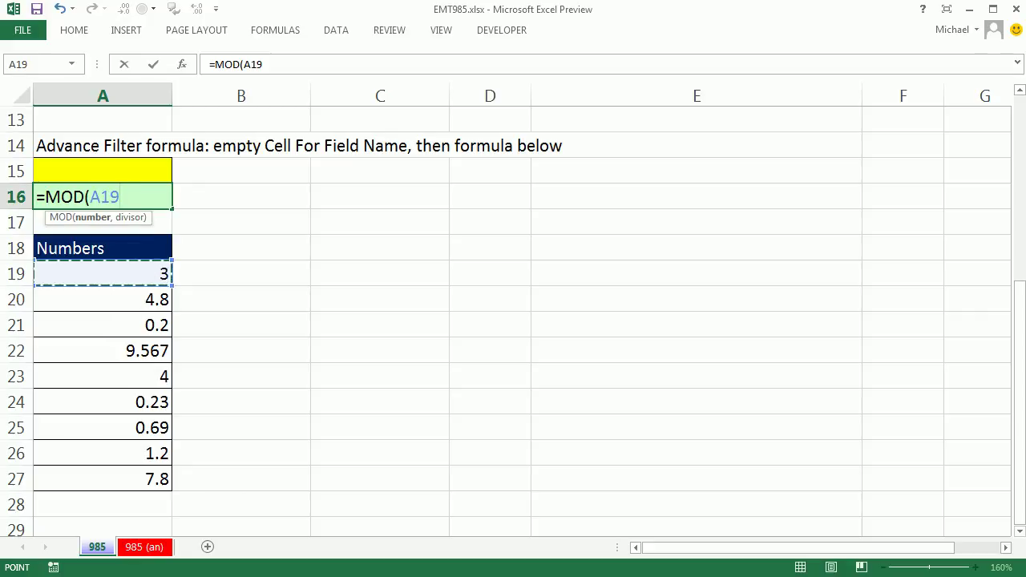
type(",1)<>")
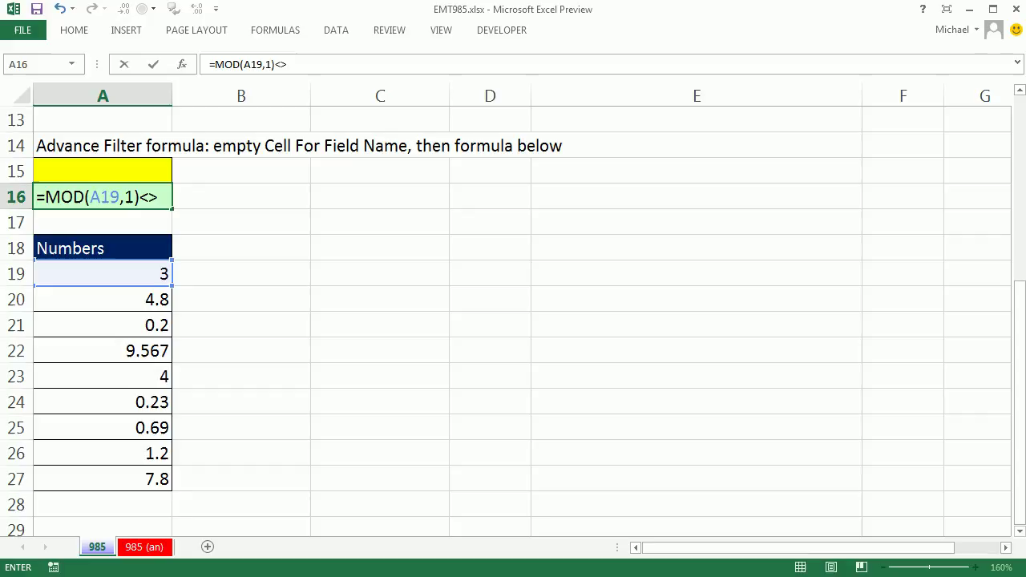
type("0")
key("ctrl+Return")
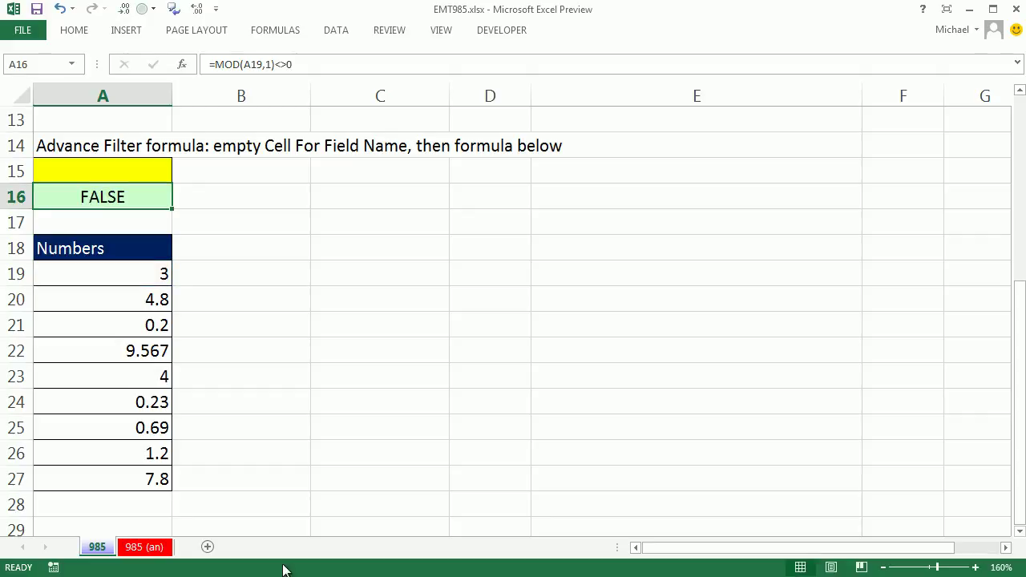
Select a cell in the Numbers list and open Advanced Filter with Alt+A+Q
left_click(133, 327)
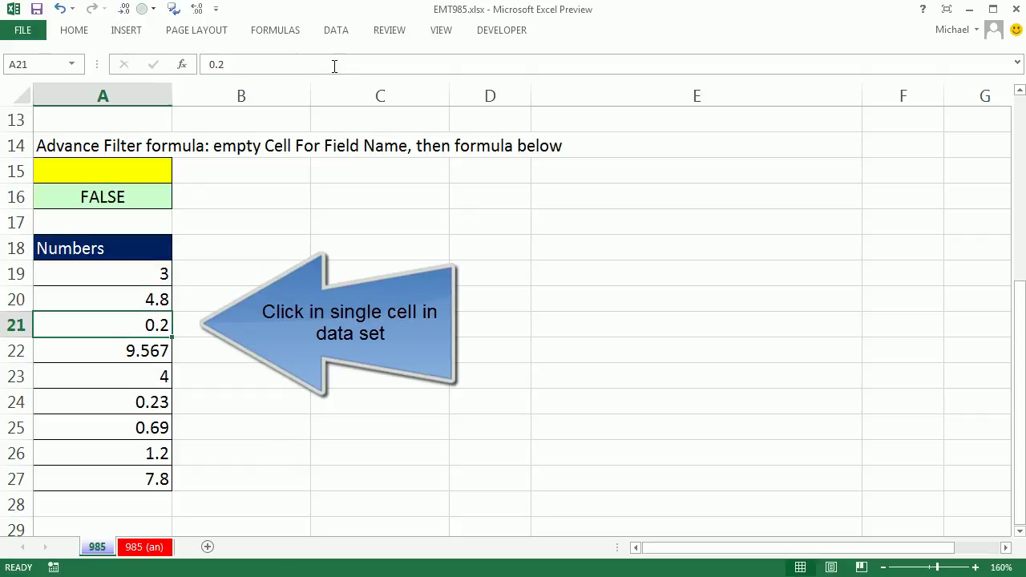
left_click(338, 32)
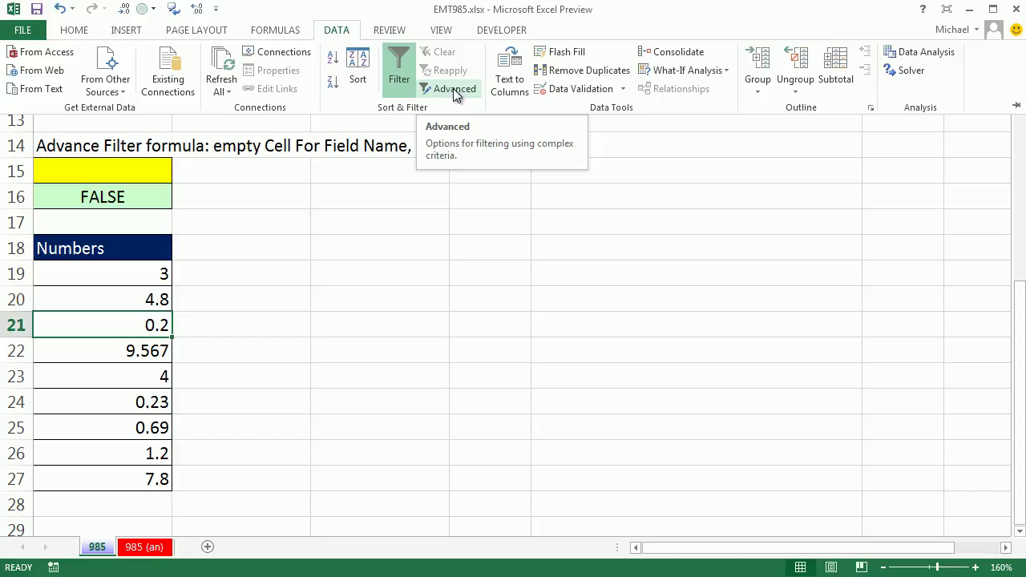
key("Escape")
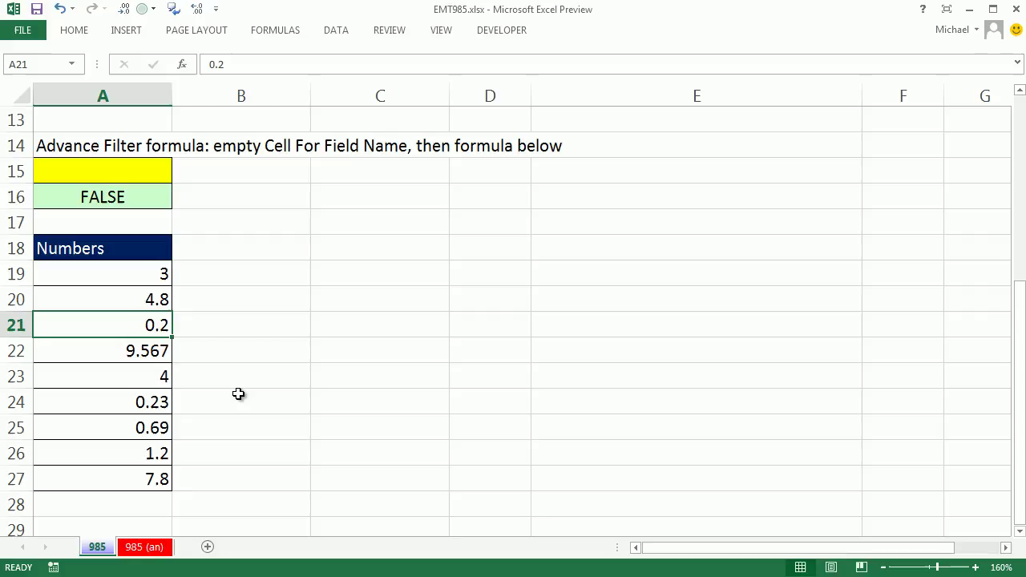
key("alt")
key("a")
key("q")
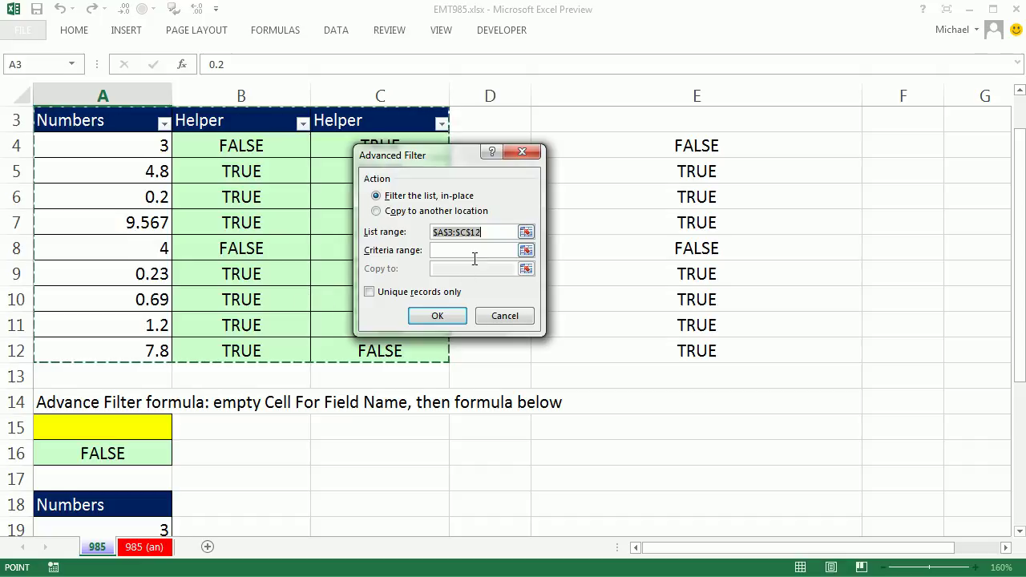
Set the list range to $A$18:$A$27 and the criteria range to $A$15:$A$16
scroll(146, 300, "down", 3)
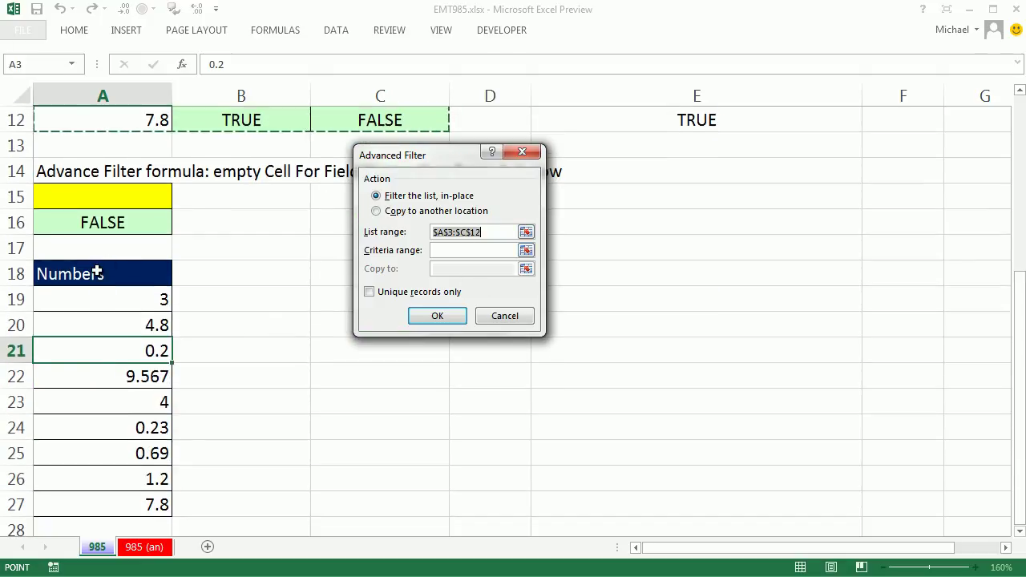
left_click_drag(96, 273, 142, 508)
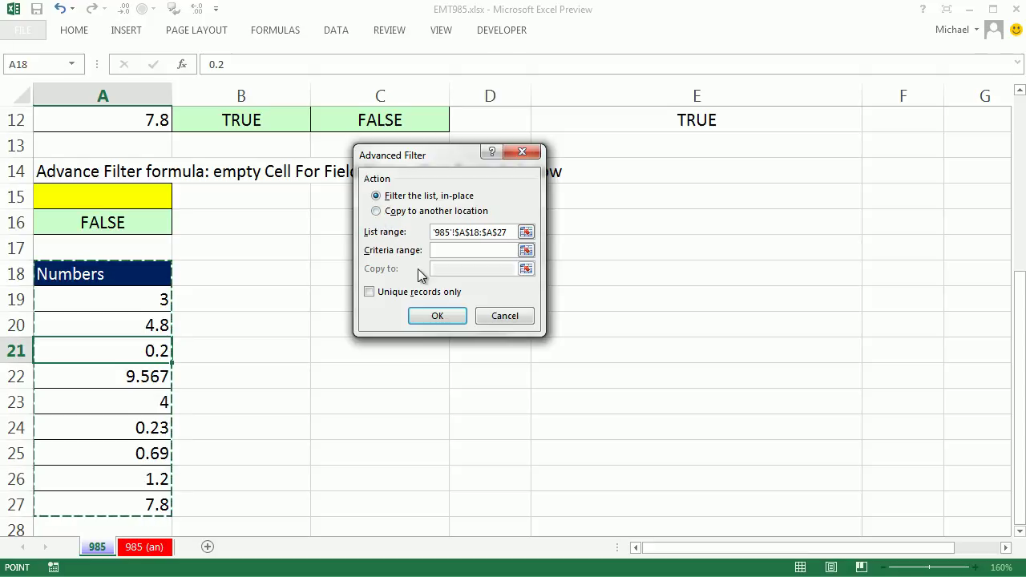
left_click(444, 249)
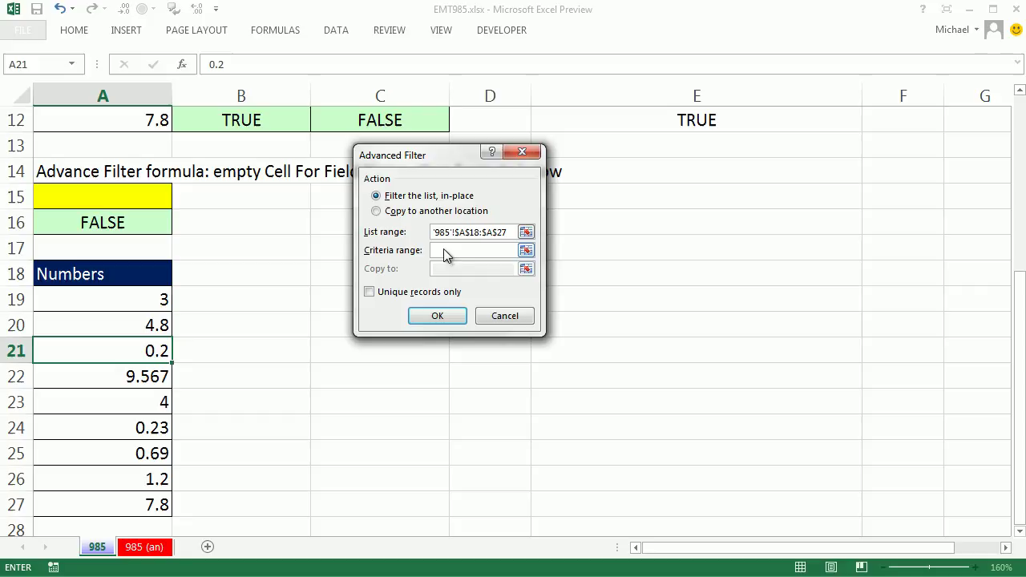
left_click_drag(136, 202, 135, 221)
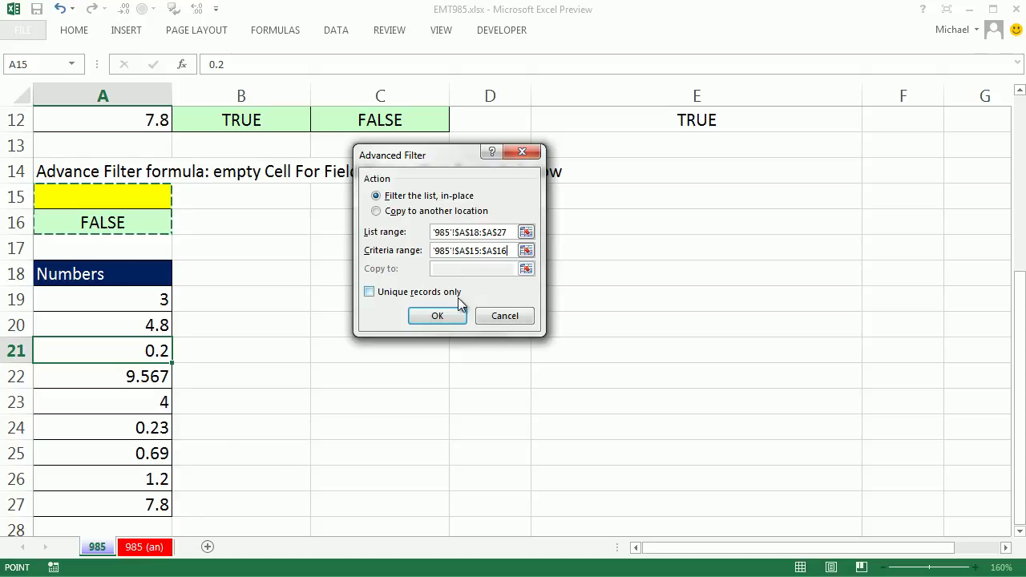
left_click(437, 316)
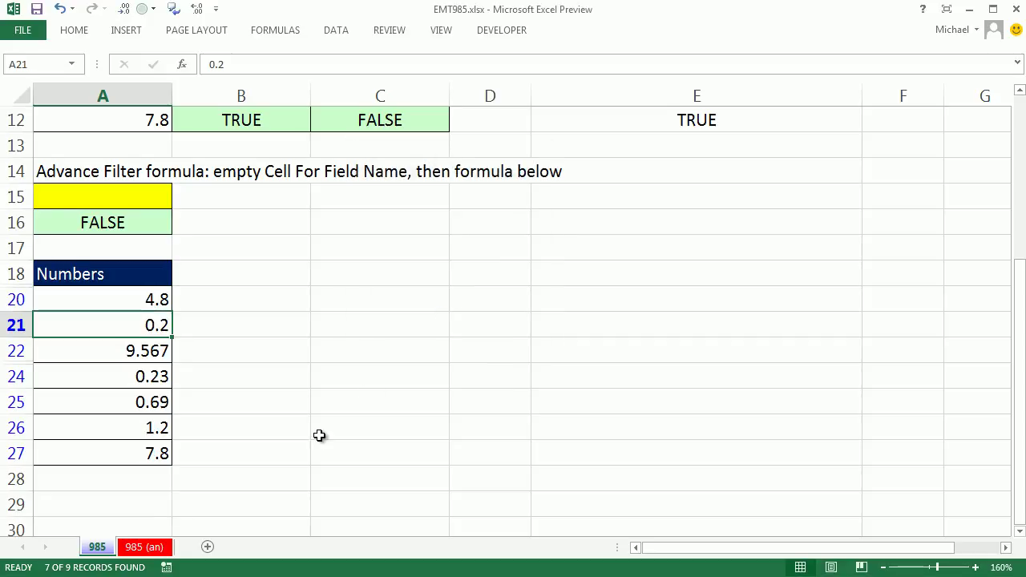
double_click(141, 223)
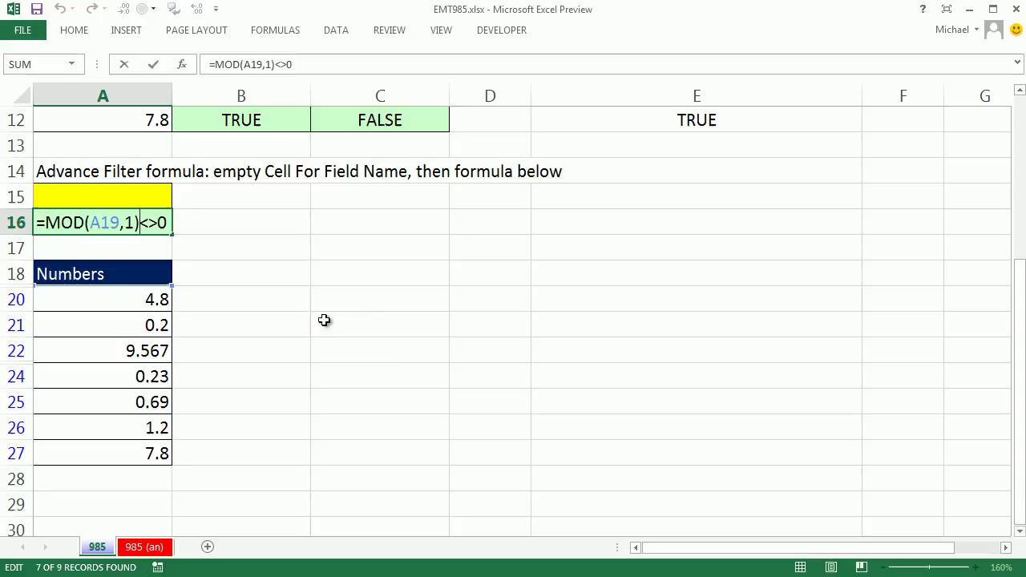
key("Escape")
scroll(368, 392, "up", 4)
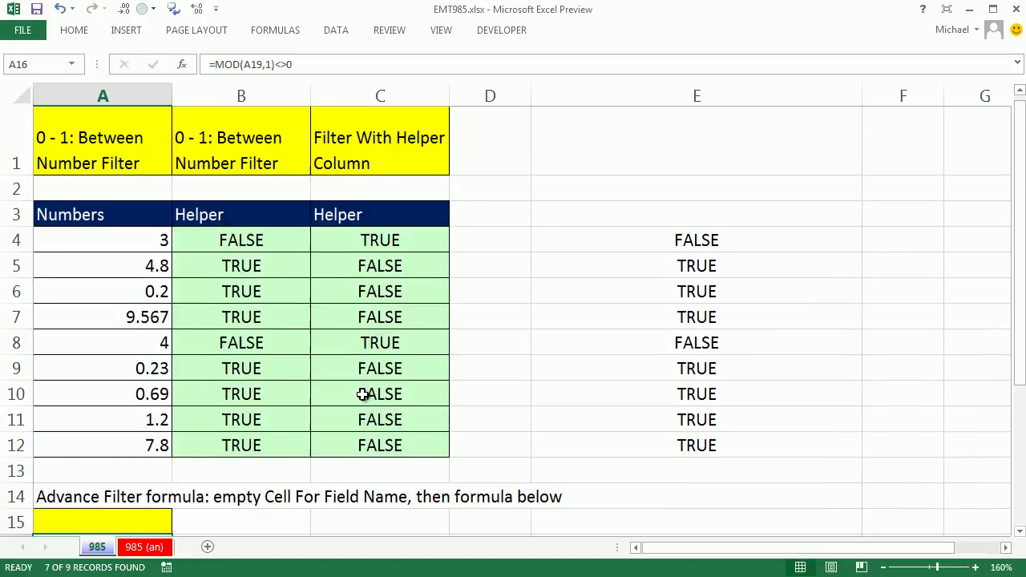
double_click(222, 254)
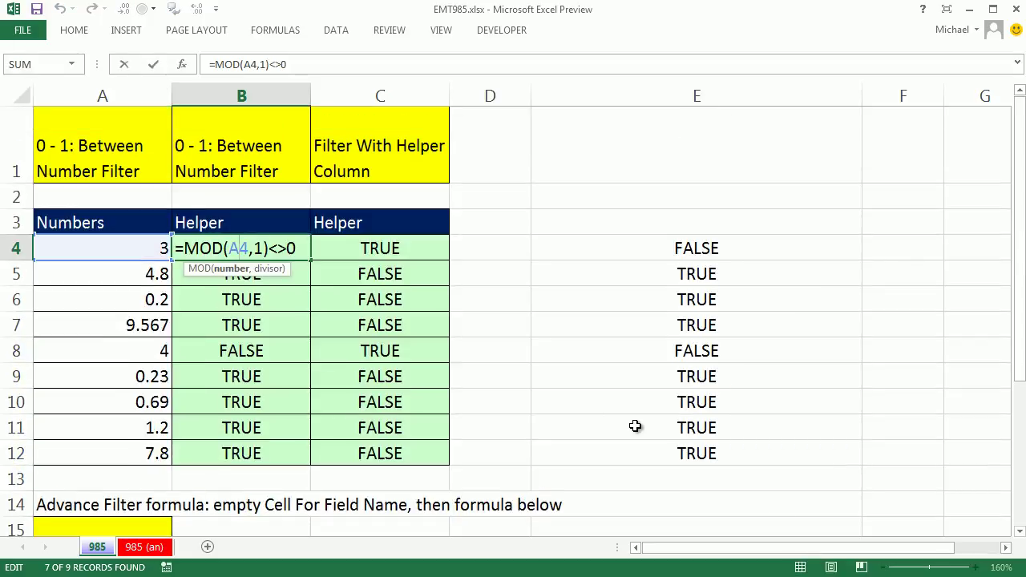